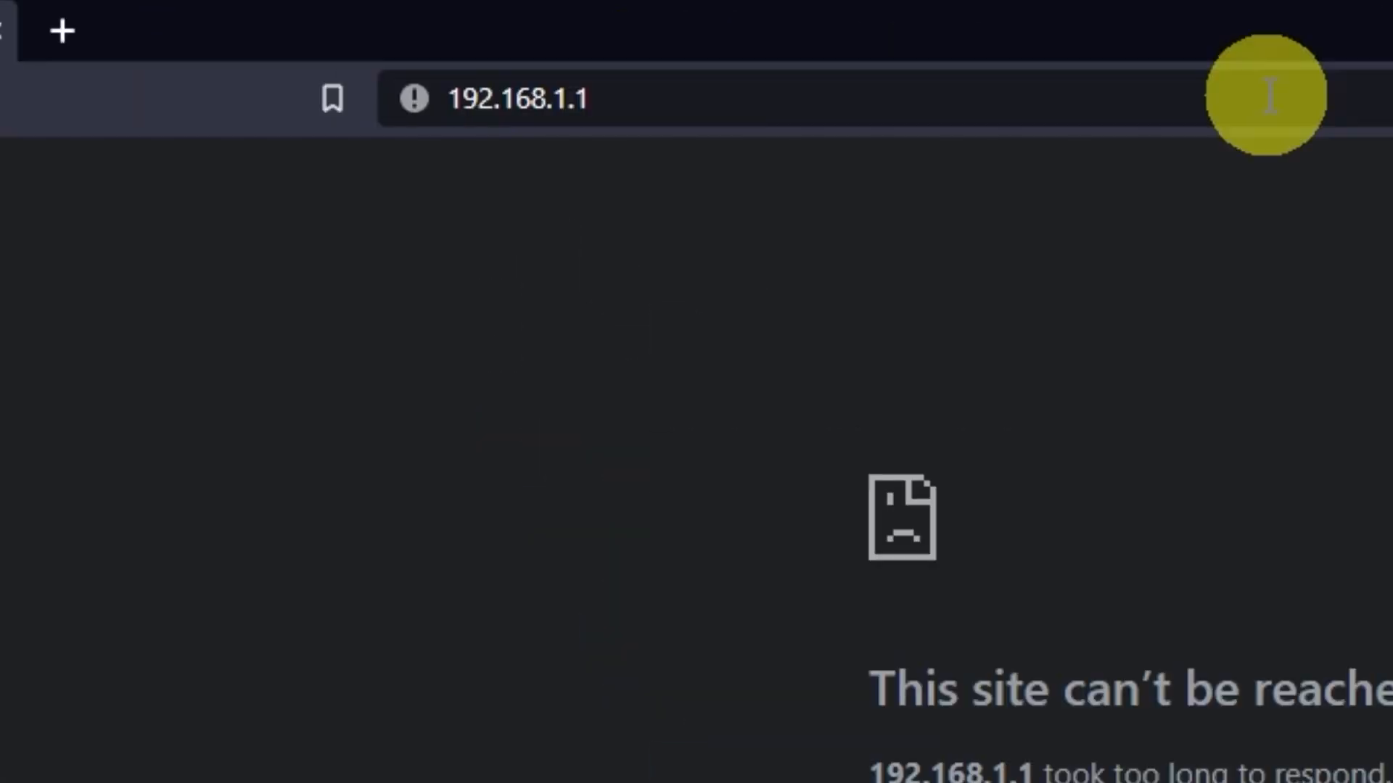
Load the router's login page at the address 192.168.0.1 in the browser.
left_click(1269, 96)
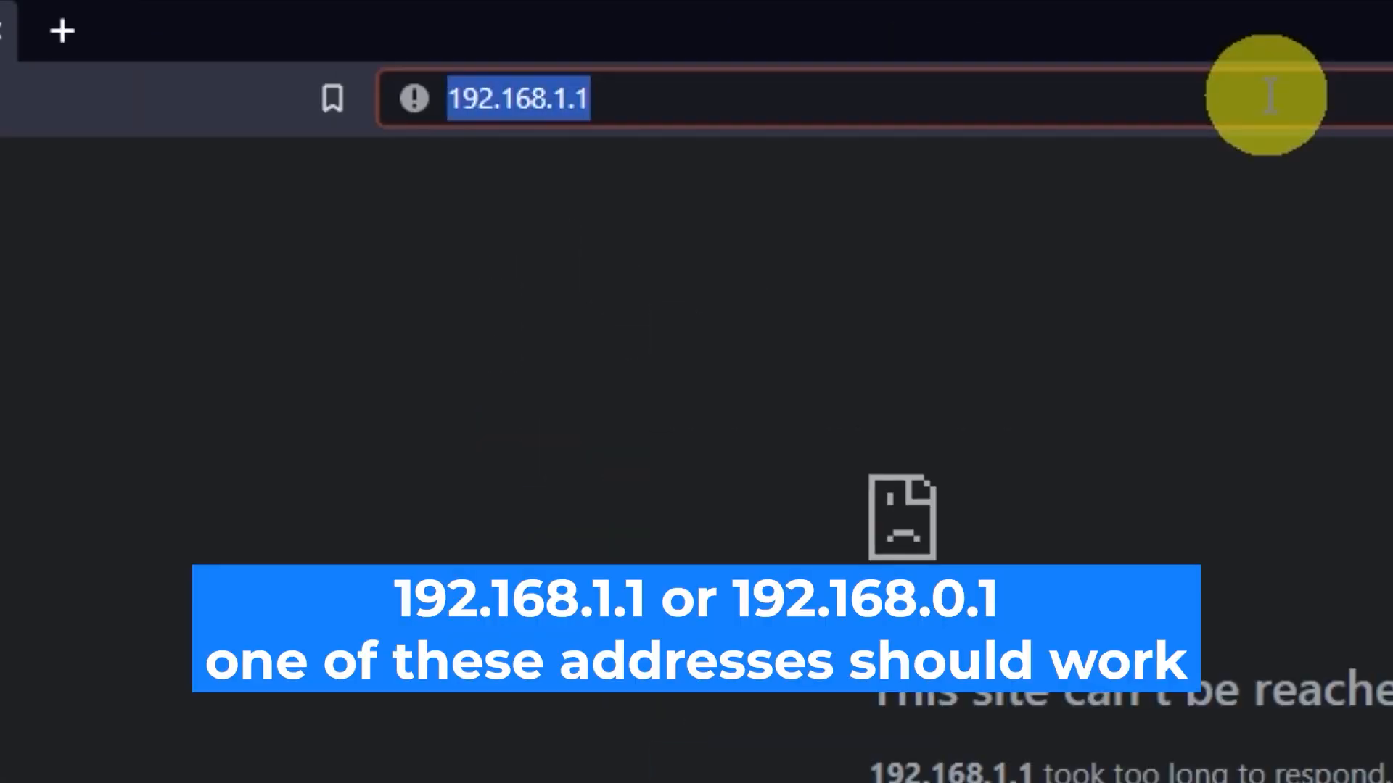
key("End")
key("BackSpace")
key("BackSpace")
key("BackSpace")
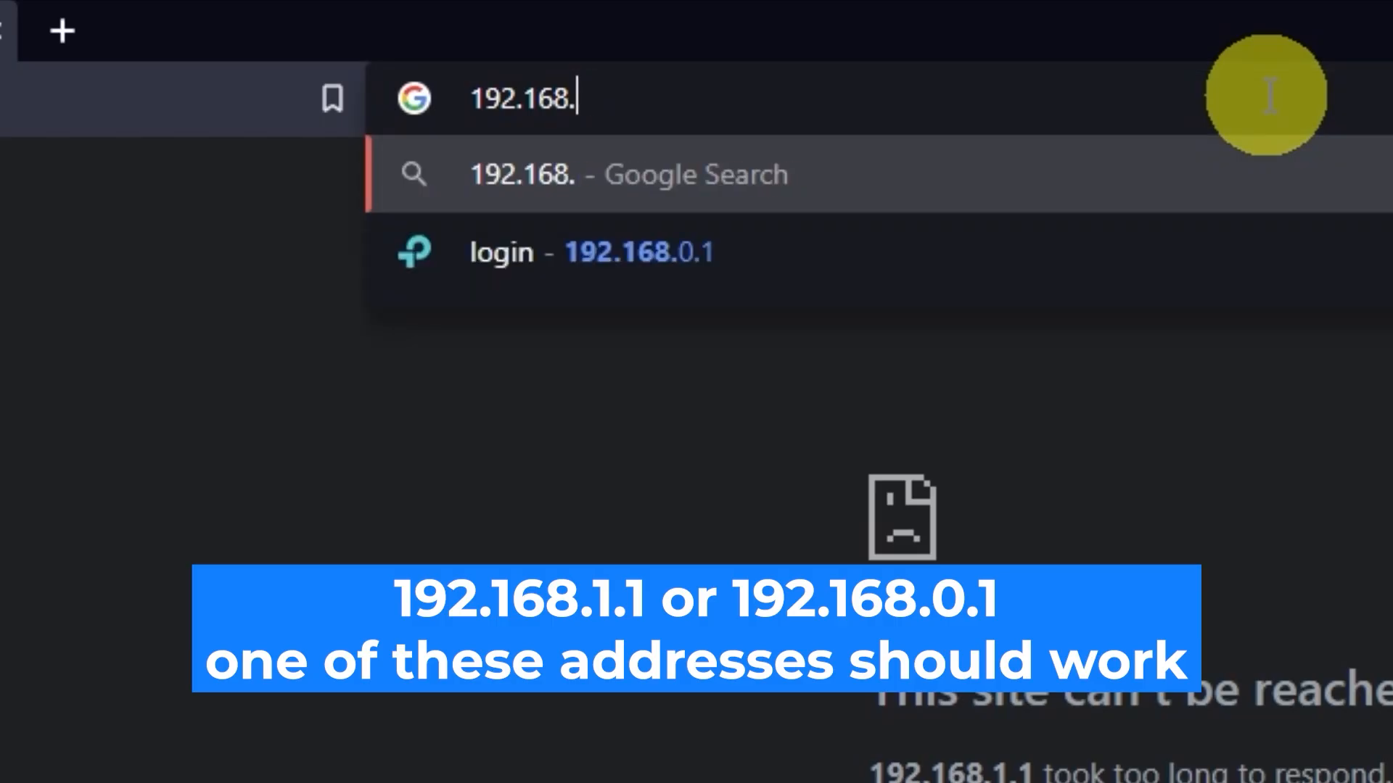
type("0.1")
key("Return")
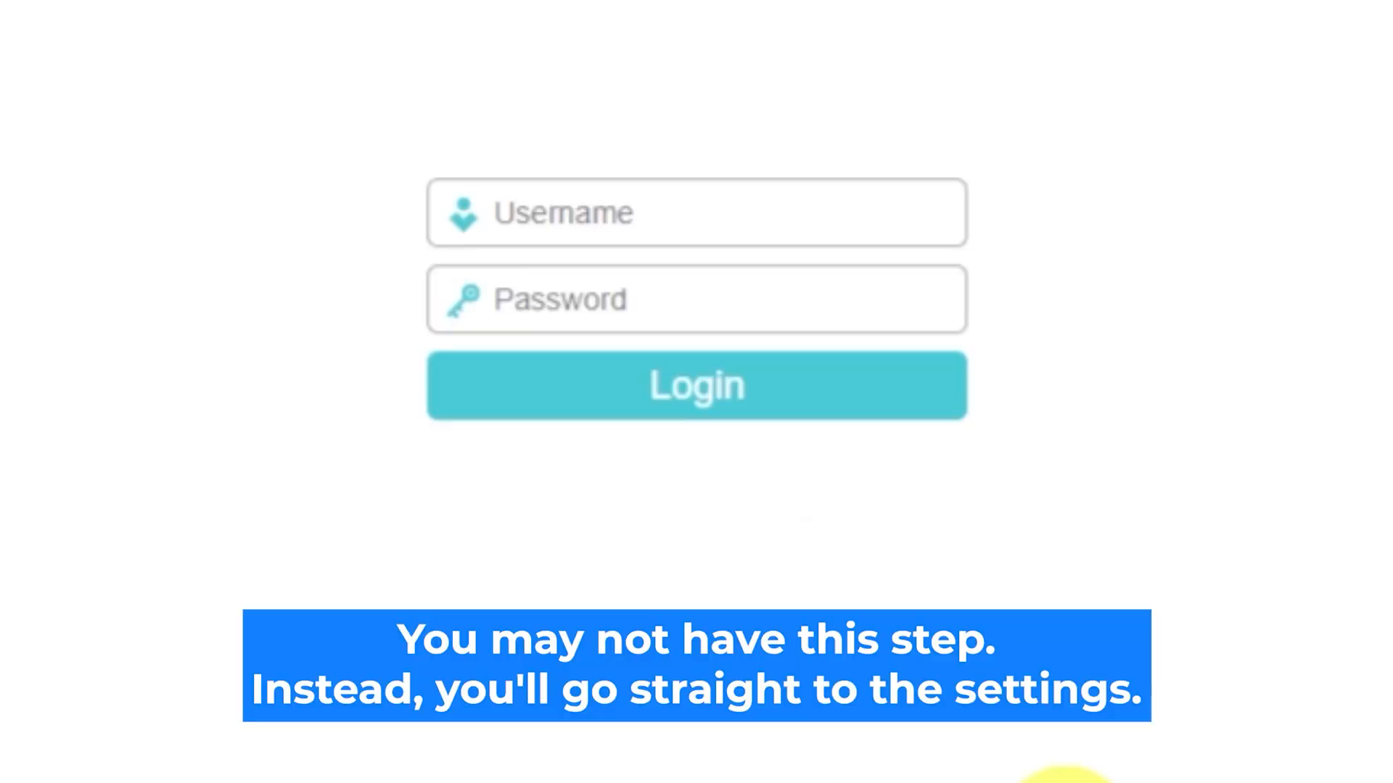
Log in to the router with the username admin and the account password.
left_click(745, 211)
type("admin")
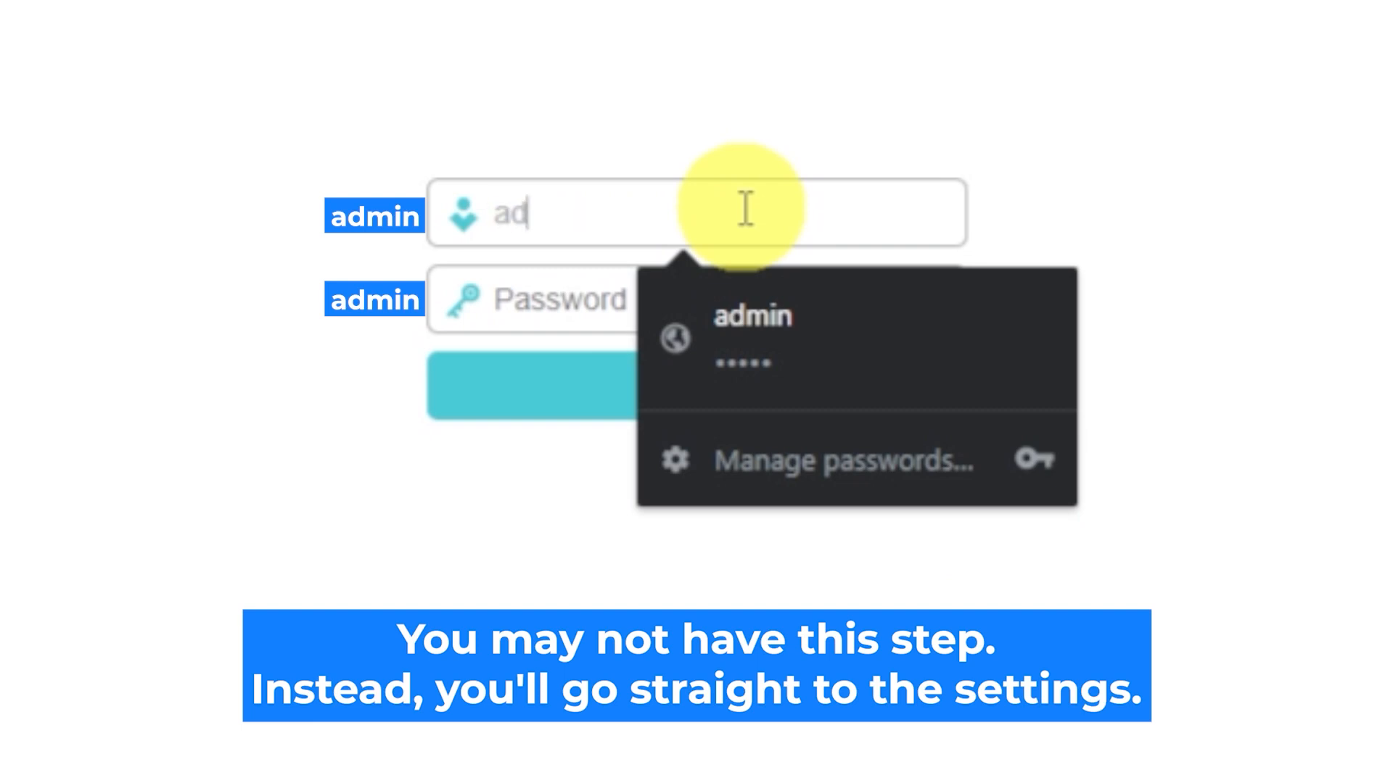
left_click(578, 302)
type("admin")
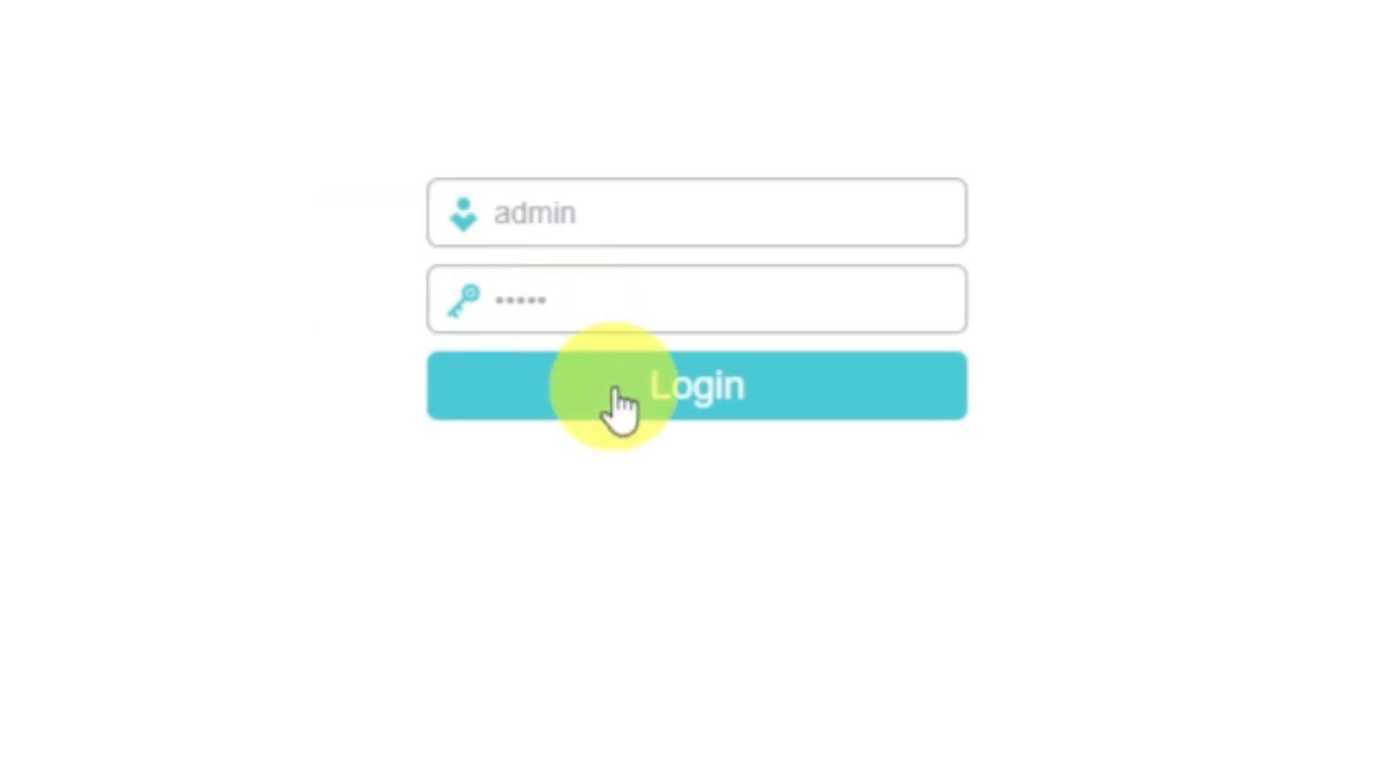
left_click(617, 384)
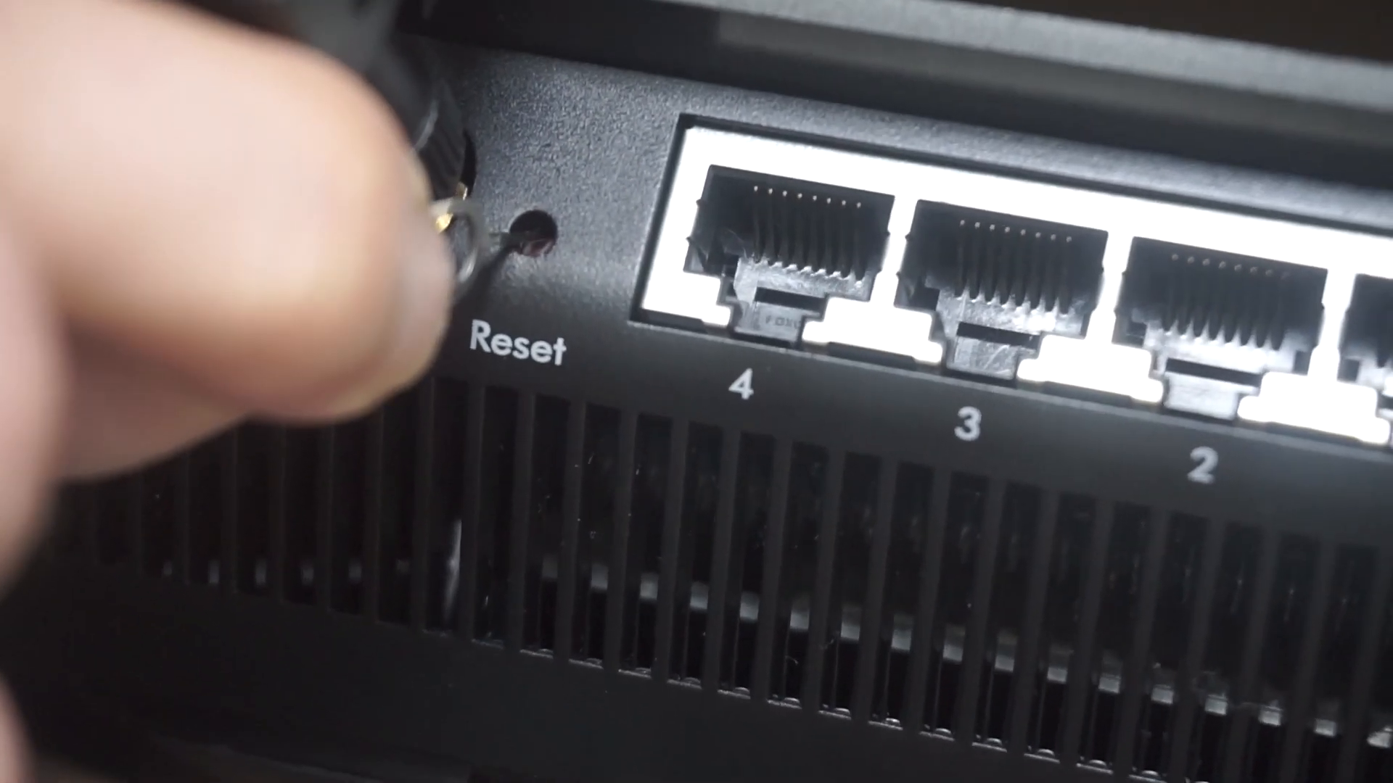
Log in to the router again after its reset, using the default username admin and the default password.
type("d")
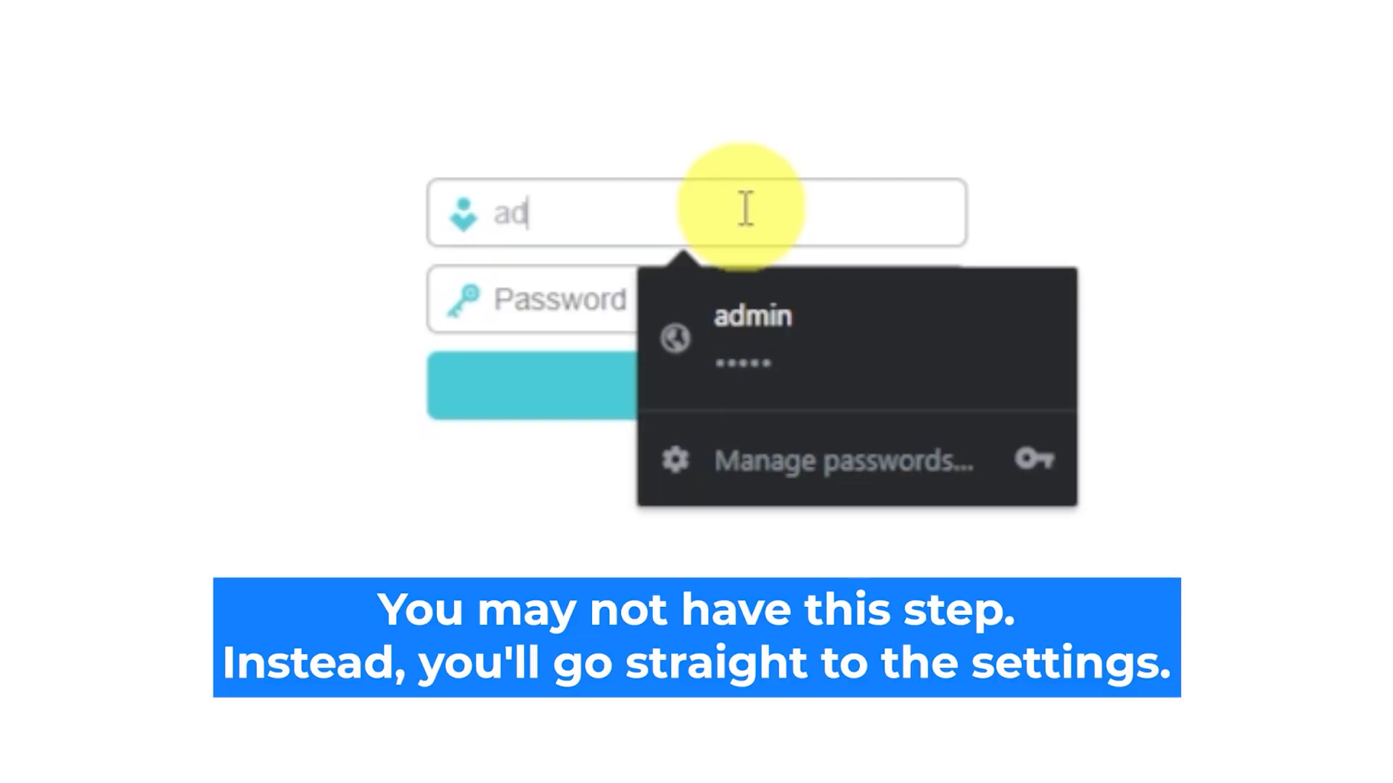
type("min")
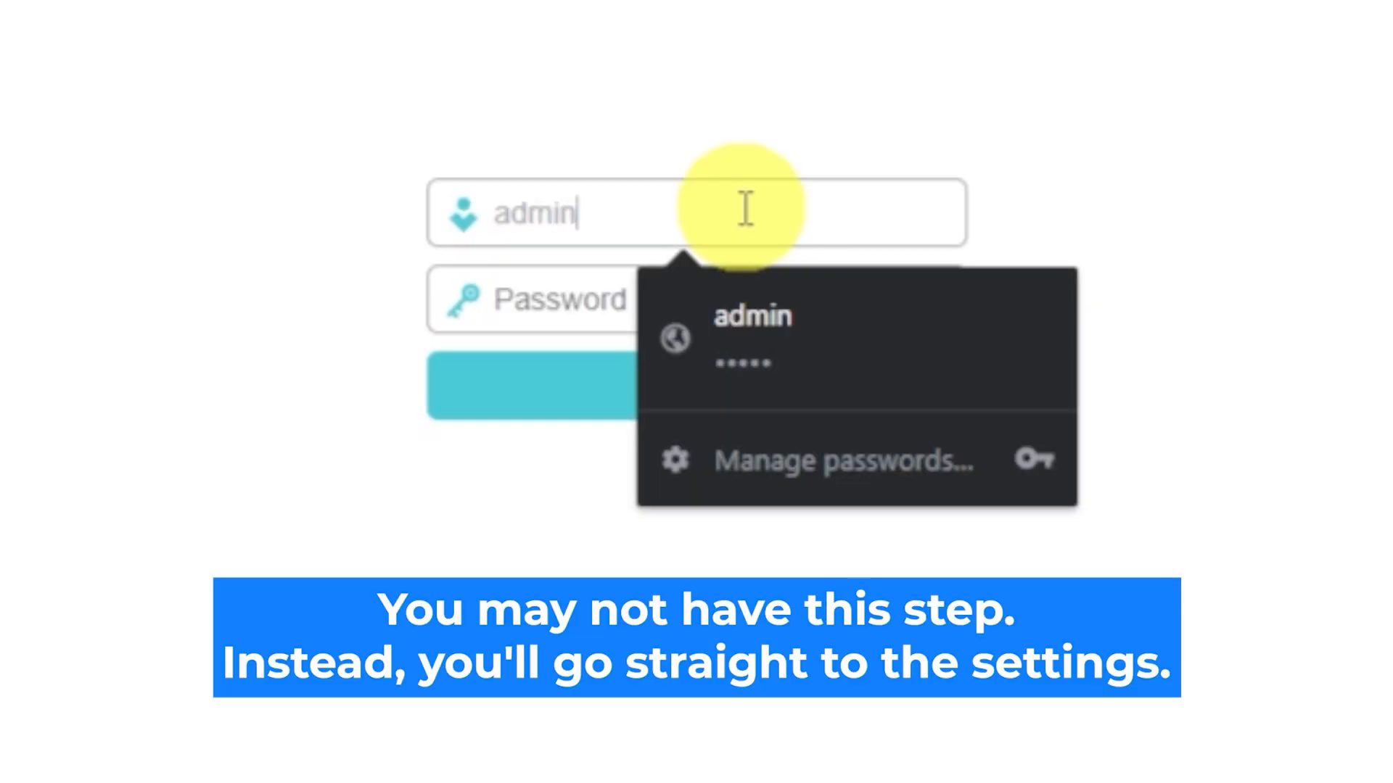
left_click(579, 303)
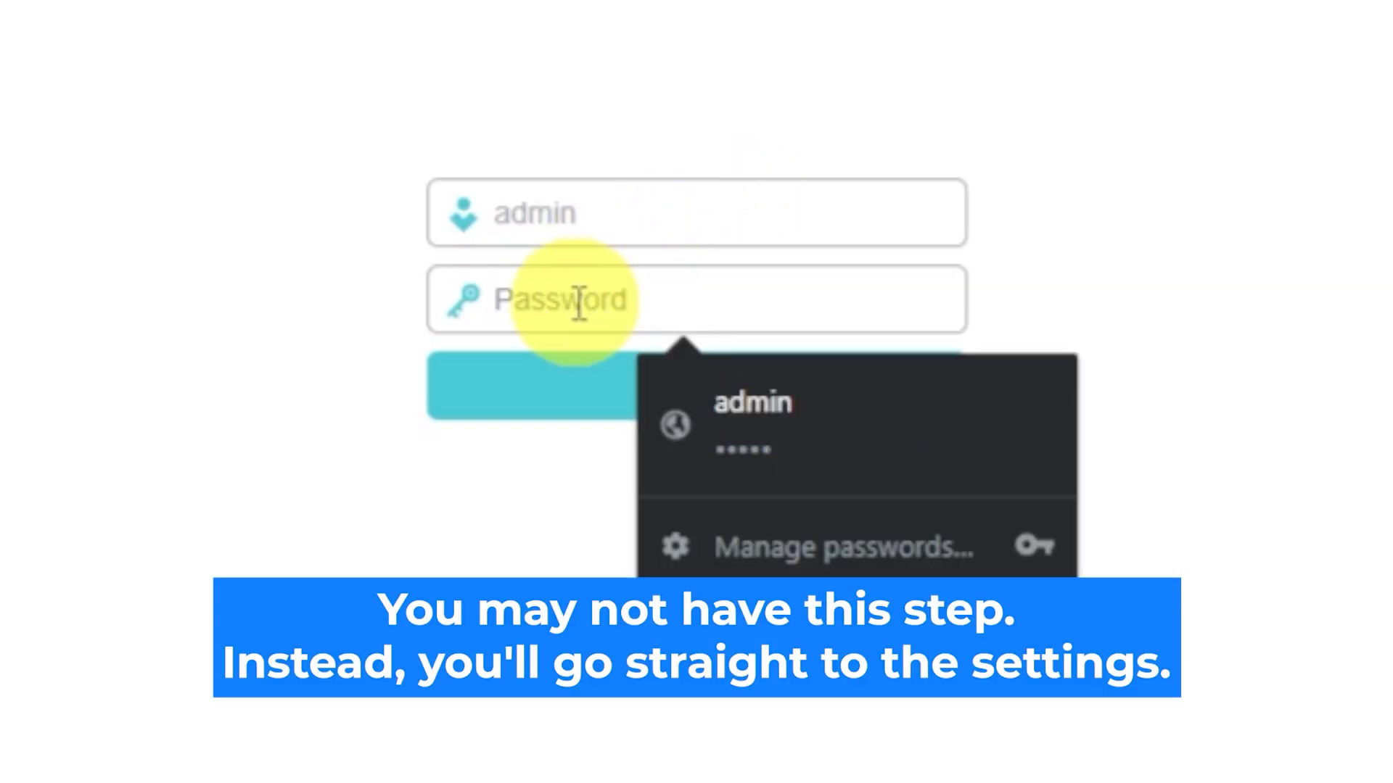
type("admin")
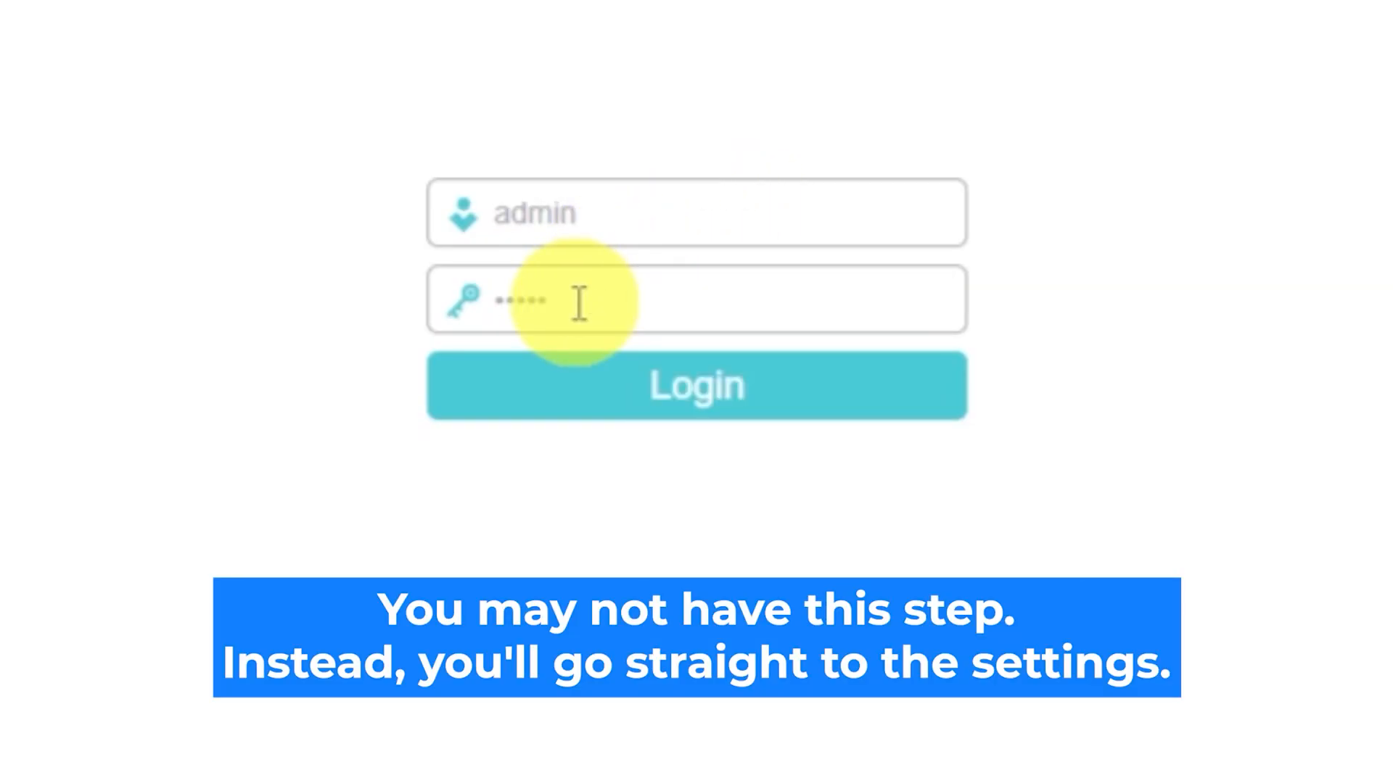
left_click(614, 388)
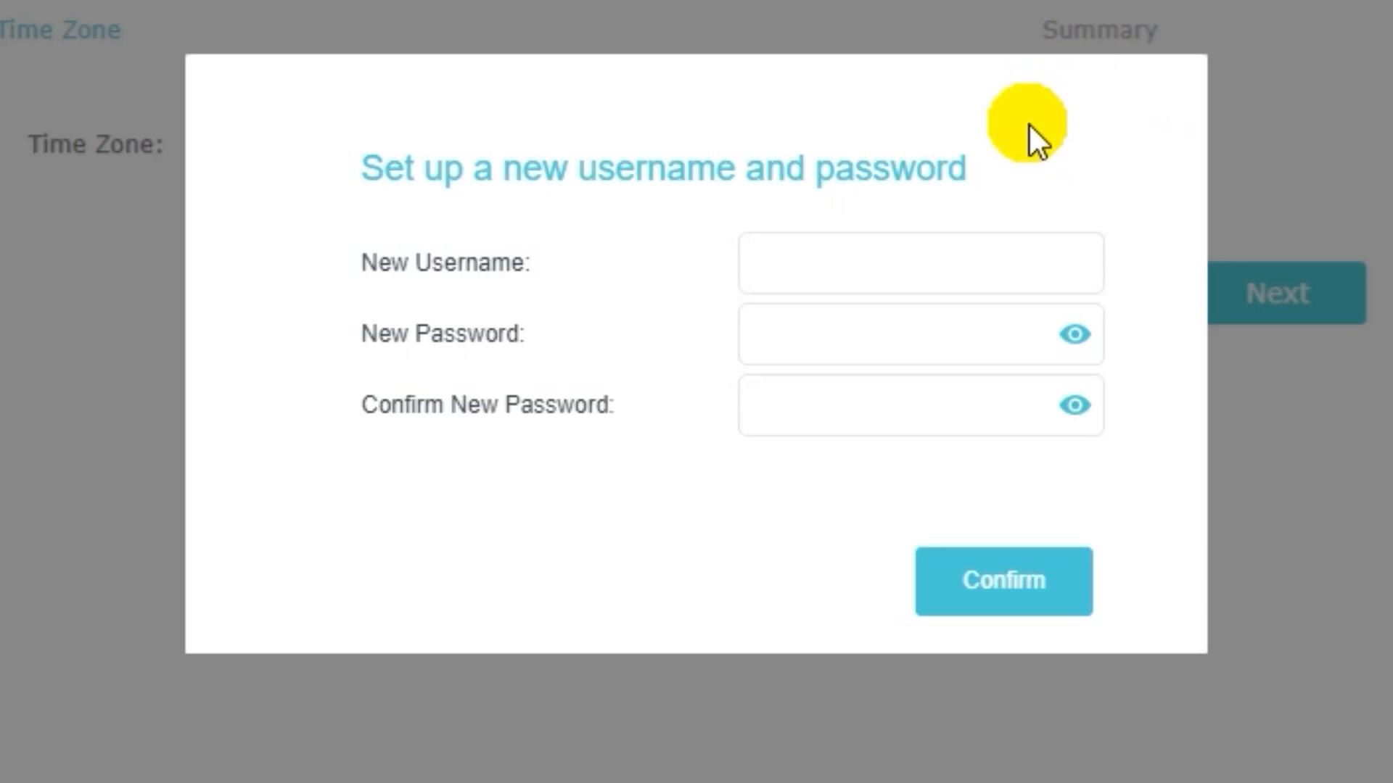
Set the new router username to "name", enter and repeat the new password, and confirm the credentials.
left_click(894, 269)
type("name")
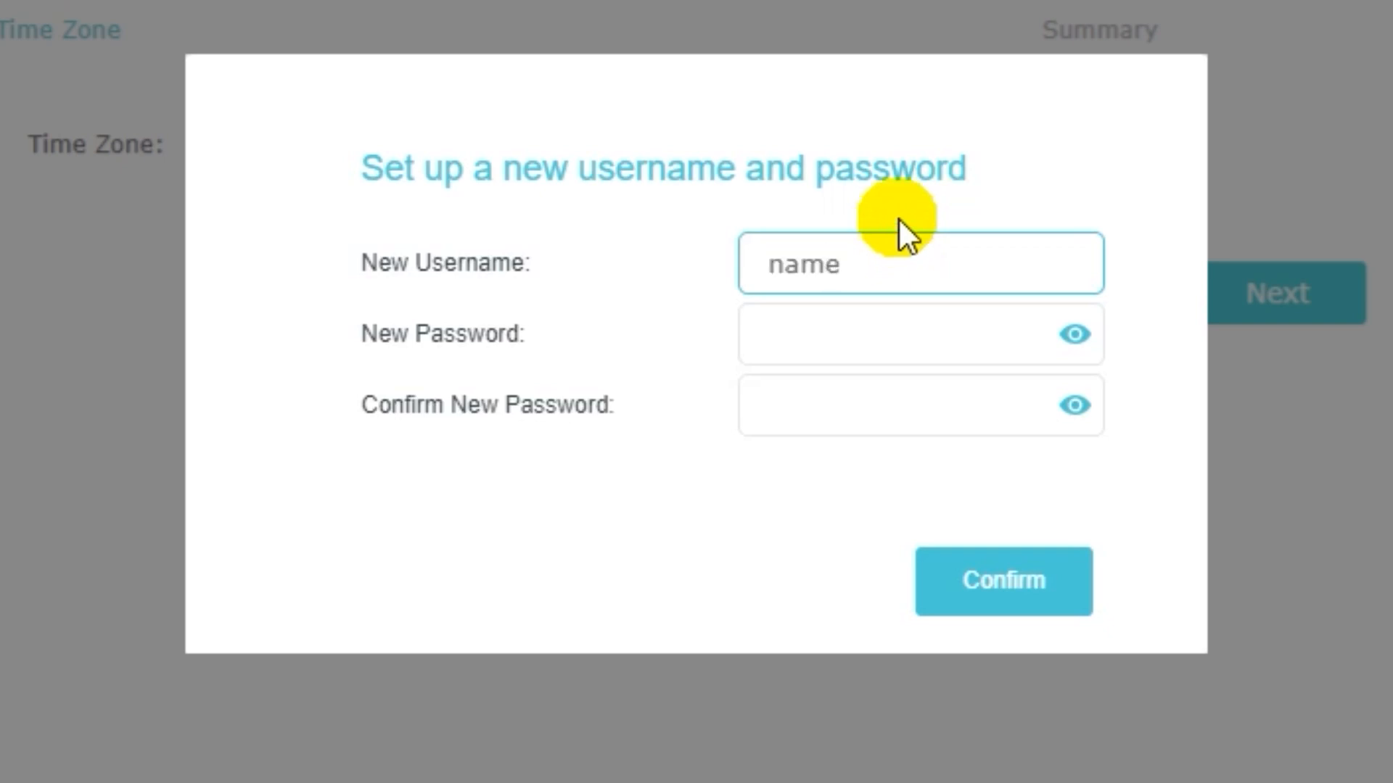
left_click(892, 341)
type("pas")
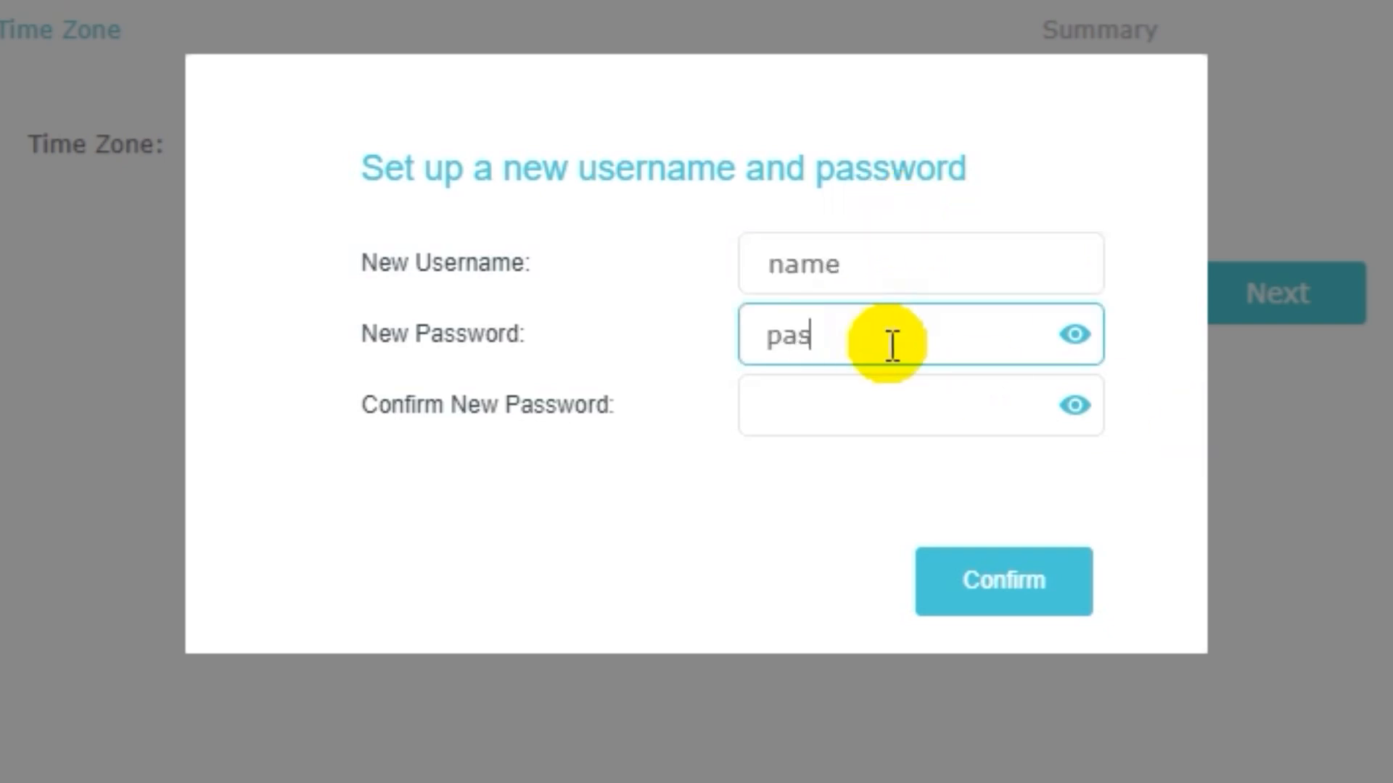
type("sword")
left_click(883, 391)
type("password")
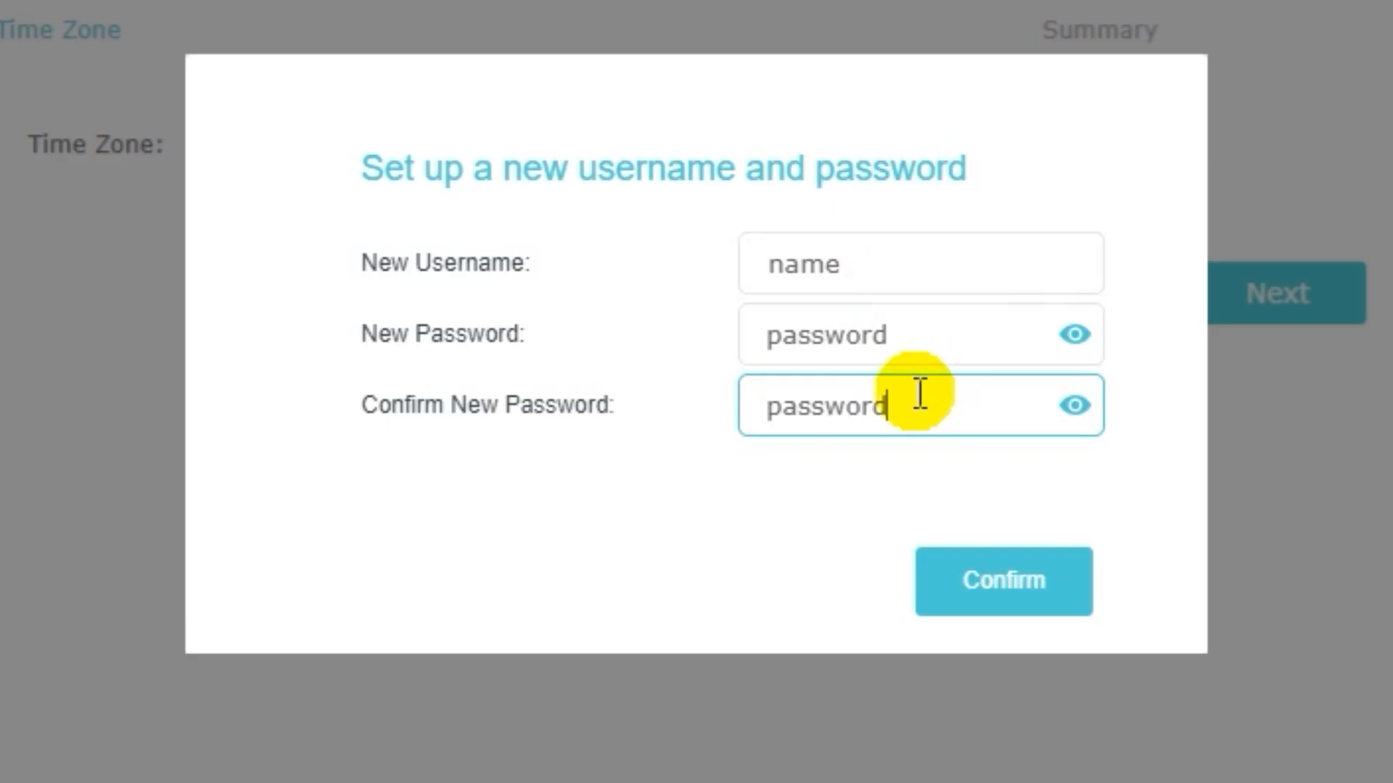
left_click(1001, 591)
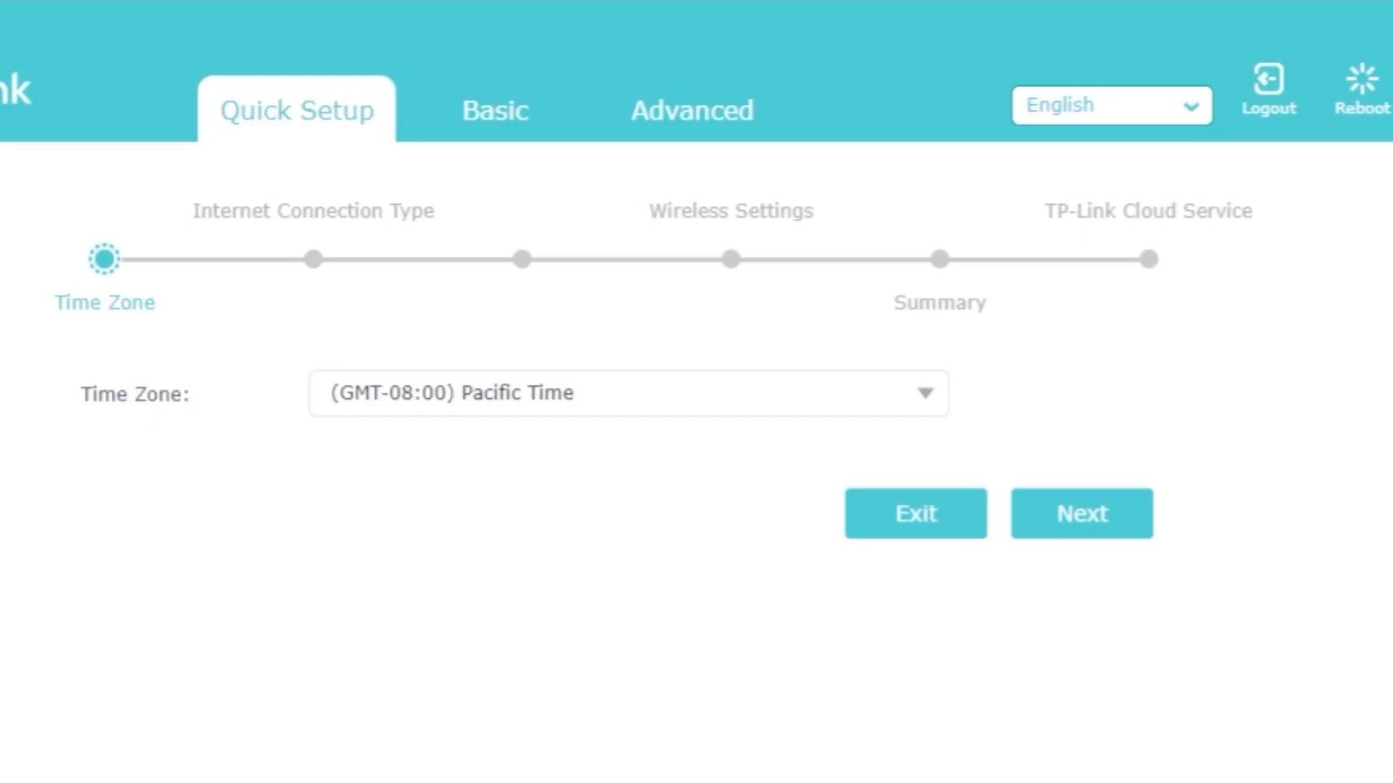
Keep the time zone at (GMT-08:00) Pacific Time and continue the quick setup.
left_click(930, 400)
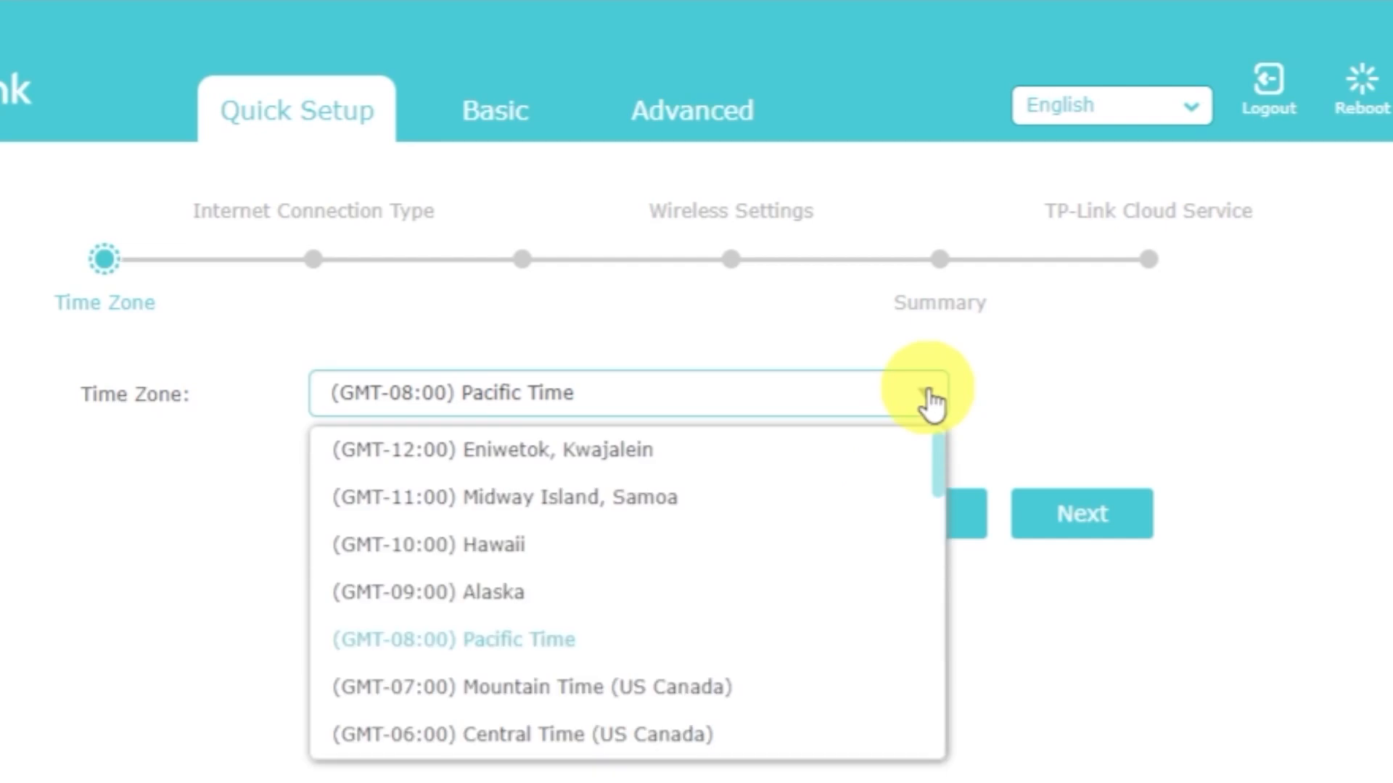
left_click(930, 401)
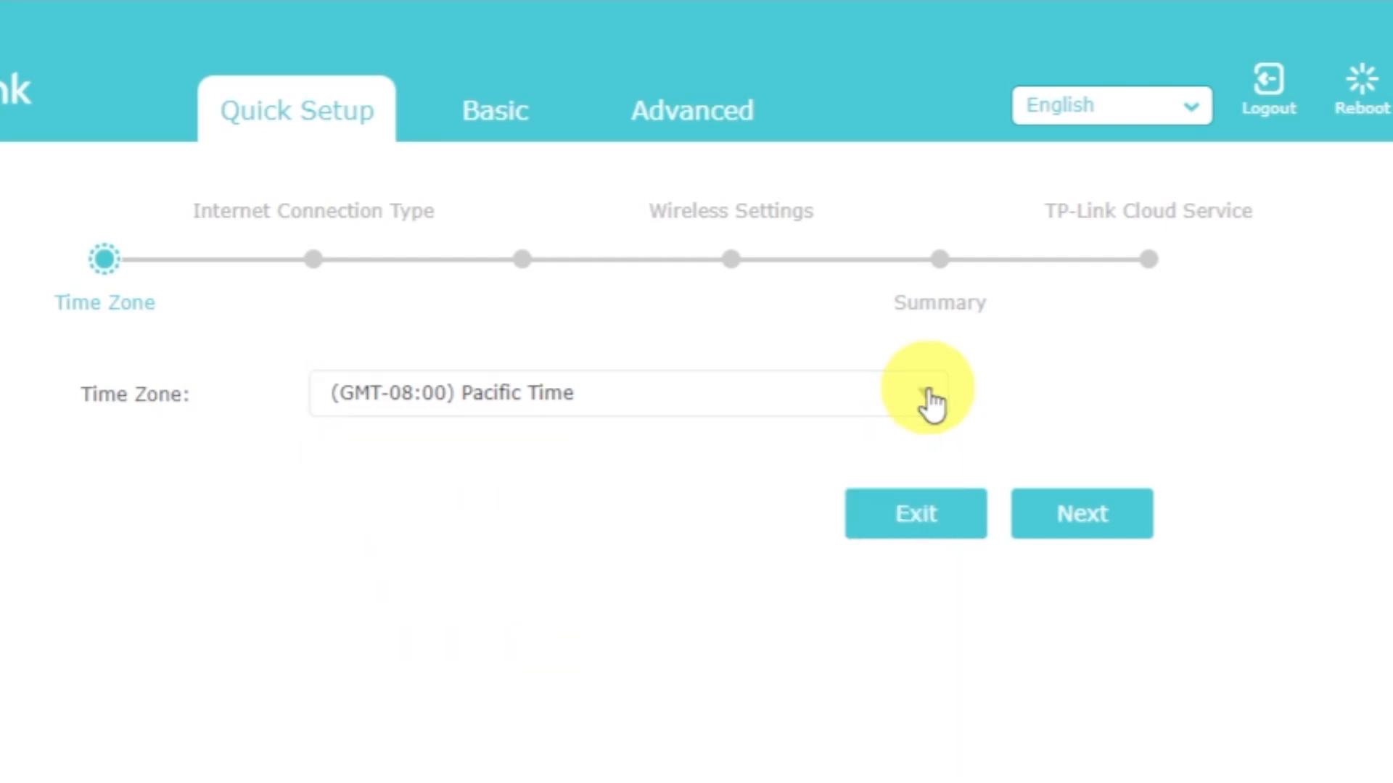
left_click(1110, 507)
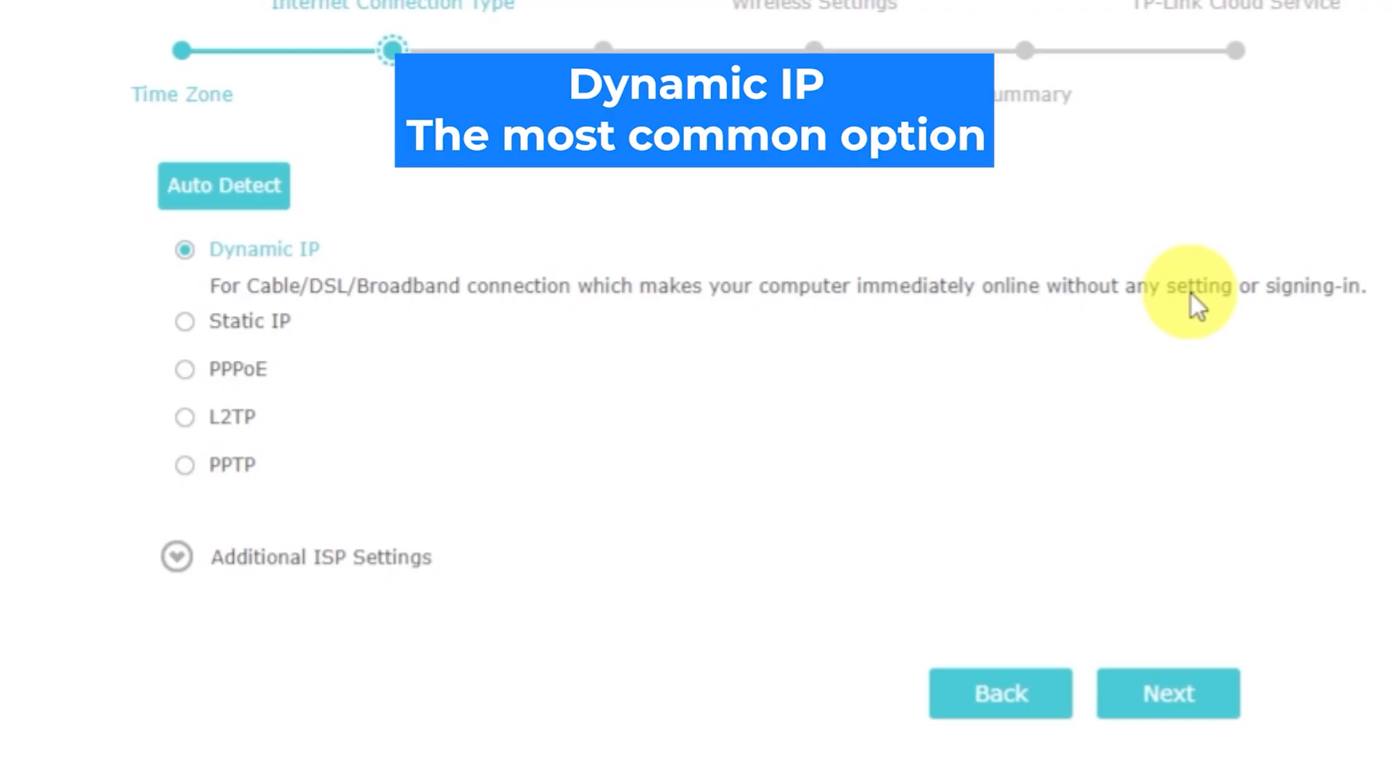
Auto-detect the internet connection type, keep Dynamic IP, and continue without cloning the MAC address.
left_click(254, 189)
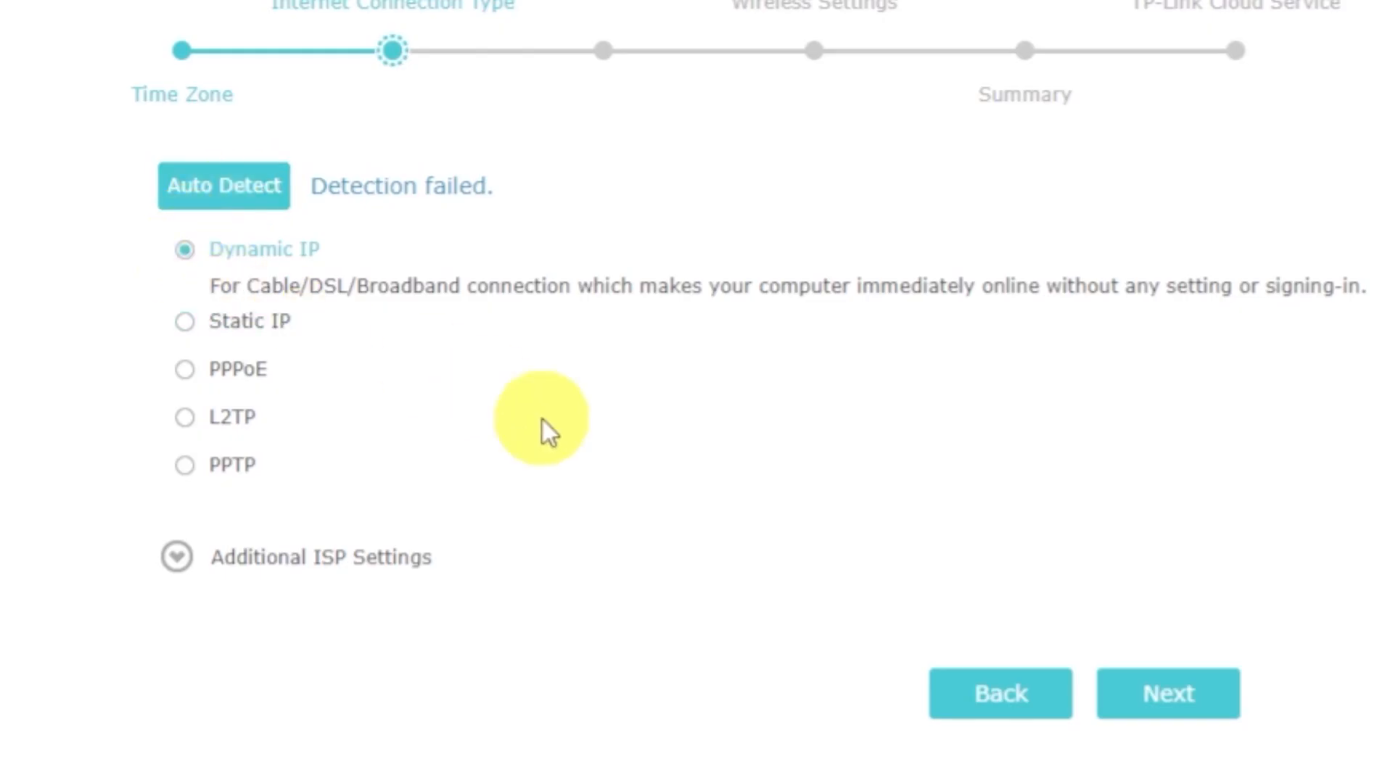
left_click(1167, 702)
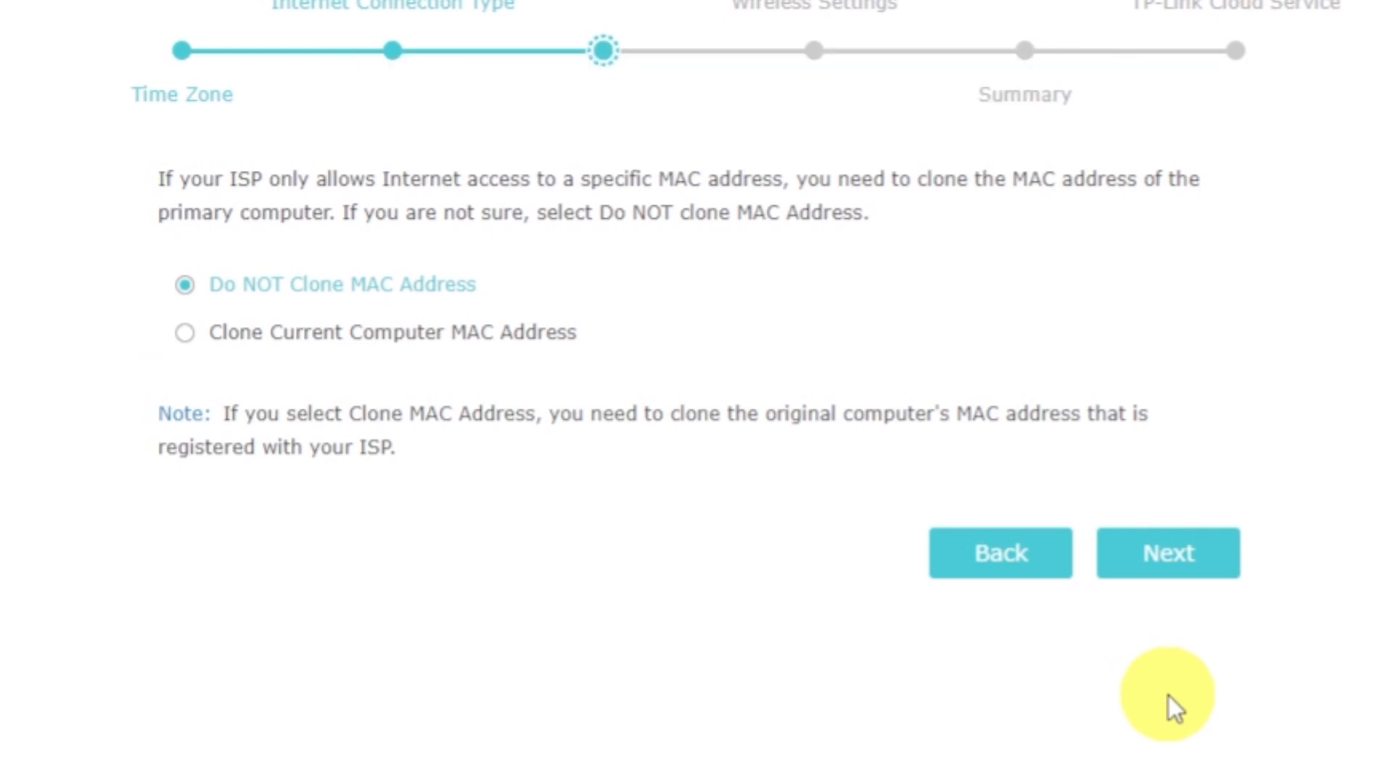
left_click(1165, 571)
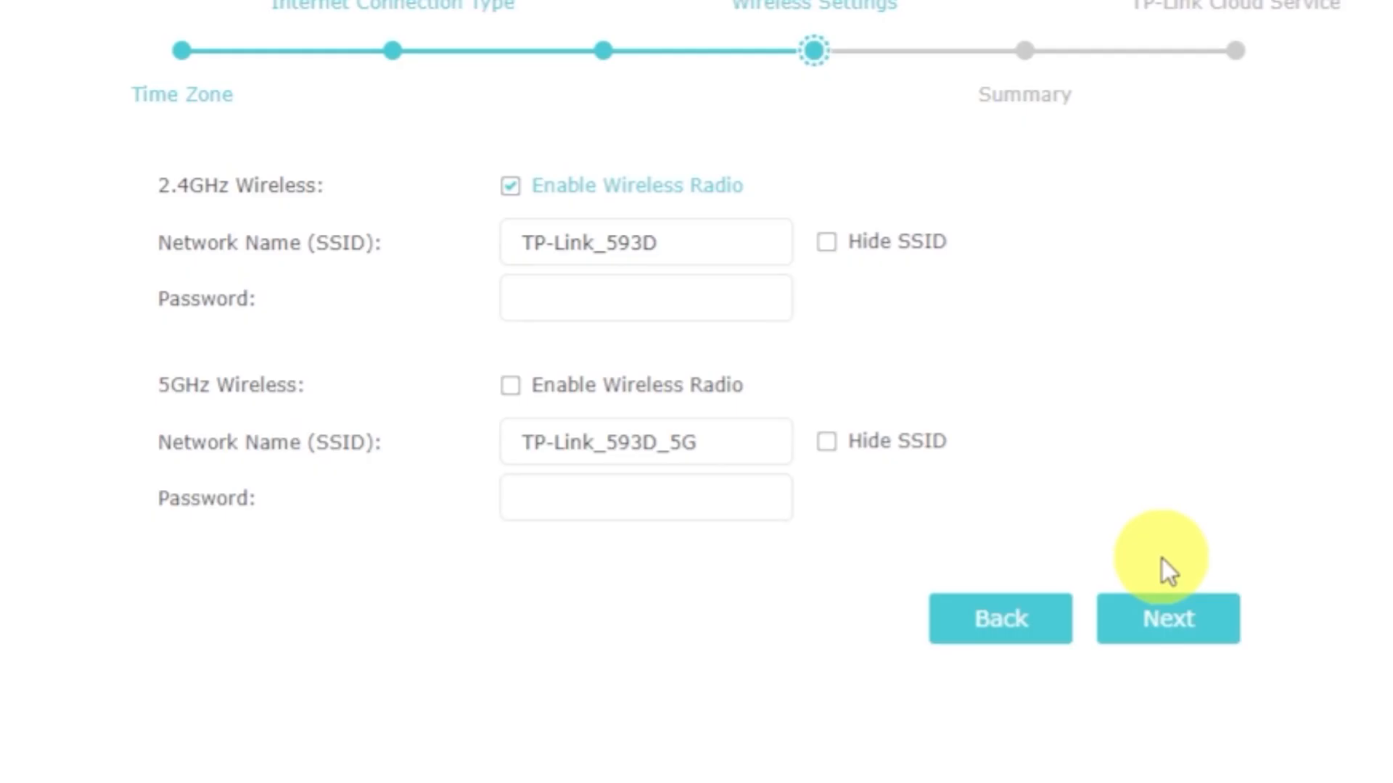
Enable the 5GHz wireless radio, enter the Wi-Fi passwords for the 2.4GHz and 5GHz networks, and continue to the summary.
left_click(512, 390)
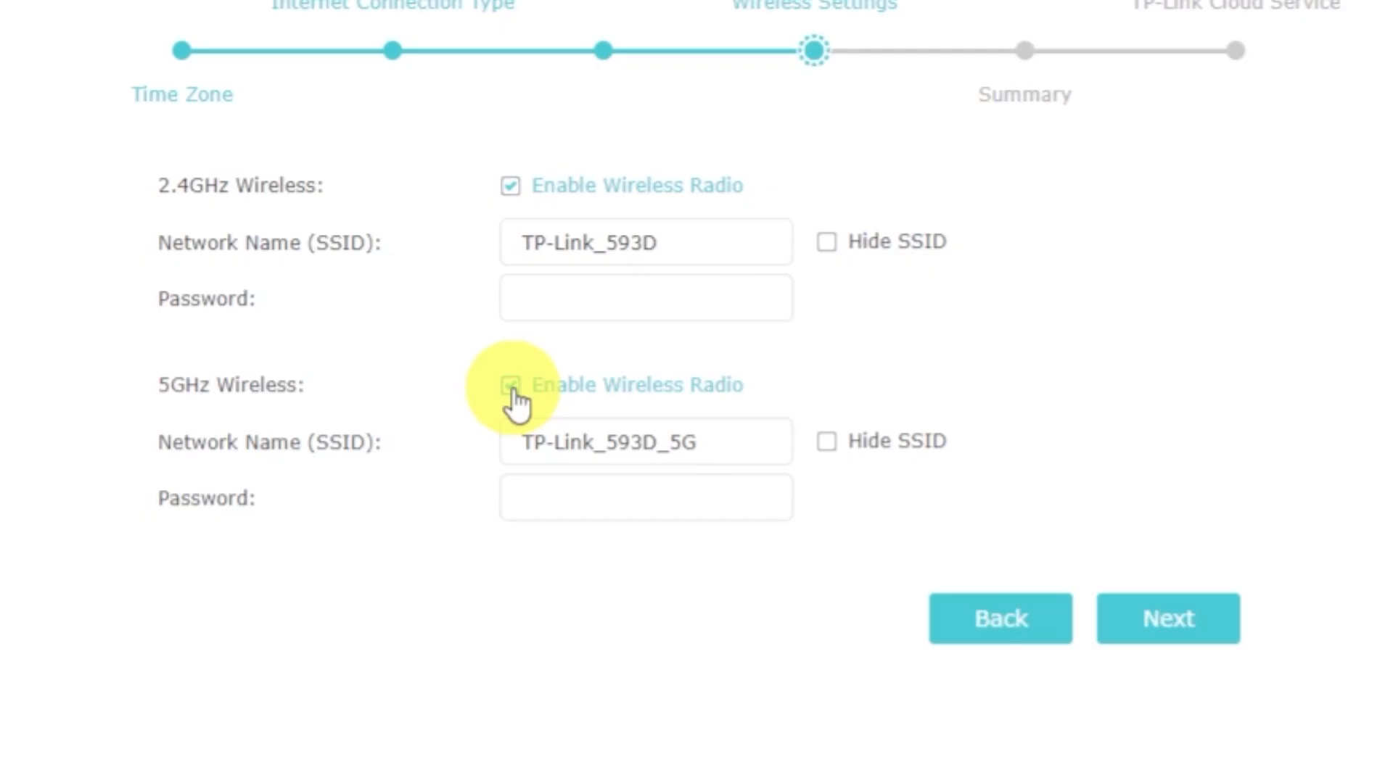
left_click(746, 238)
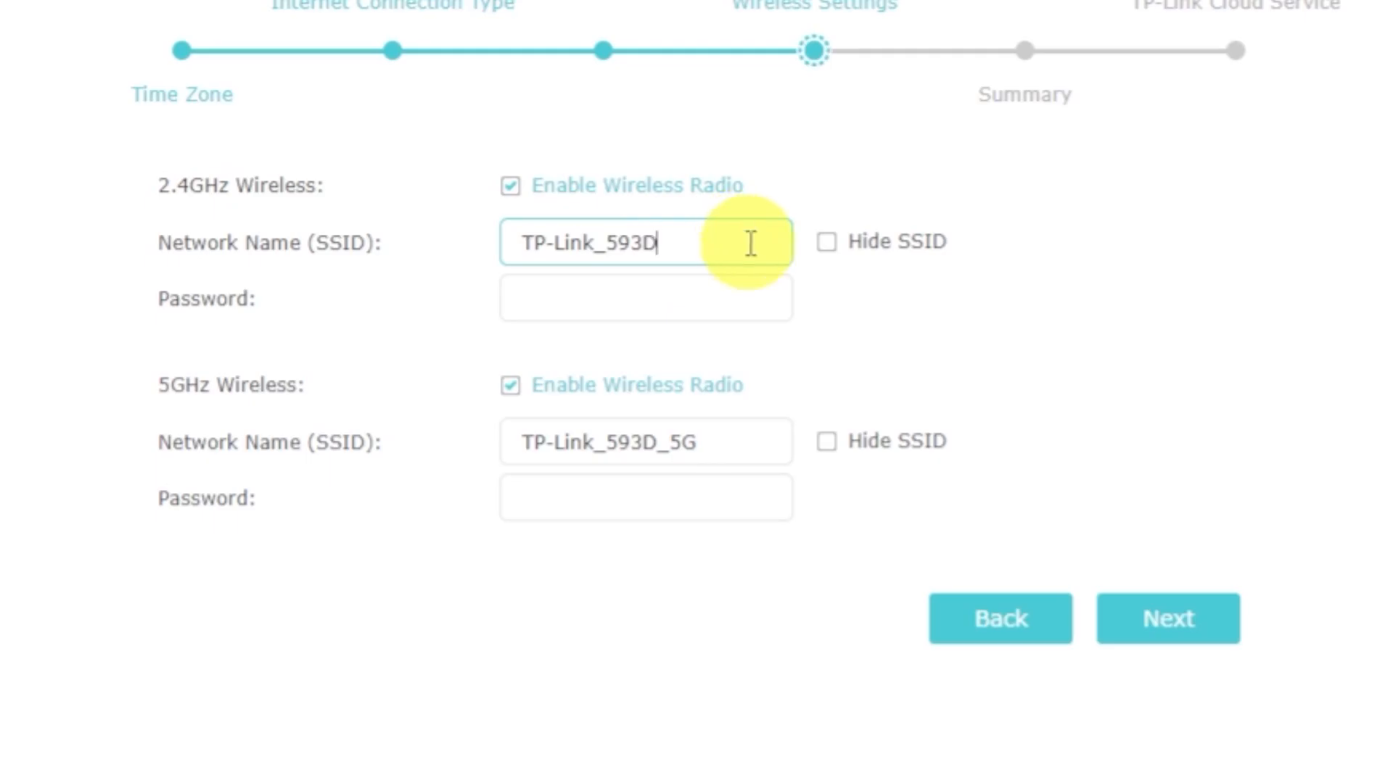
left_click(746, 298)
type("12345678")
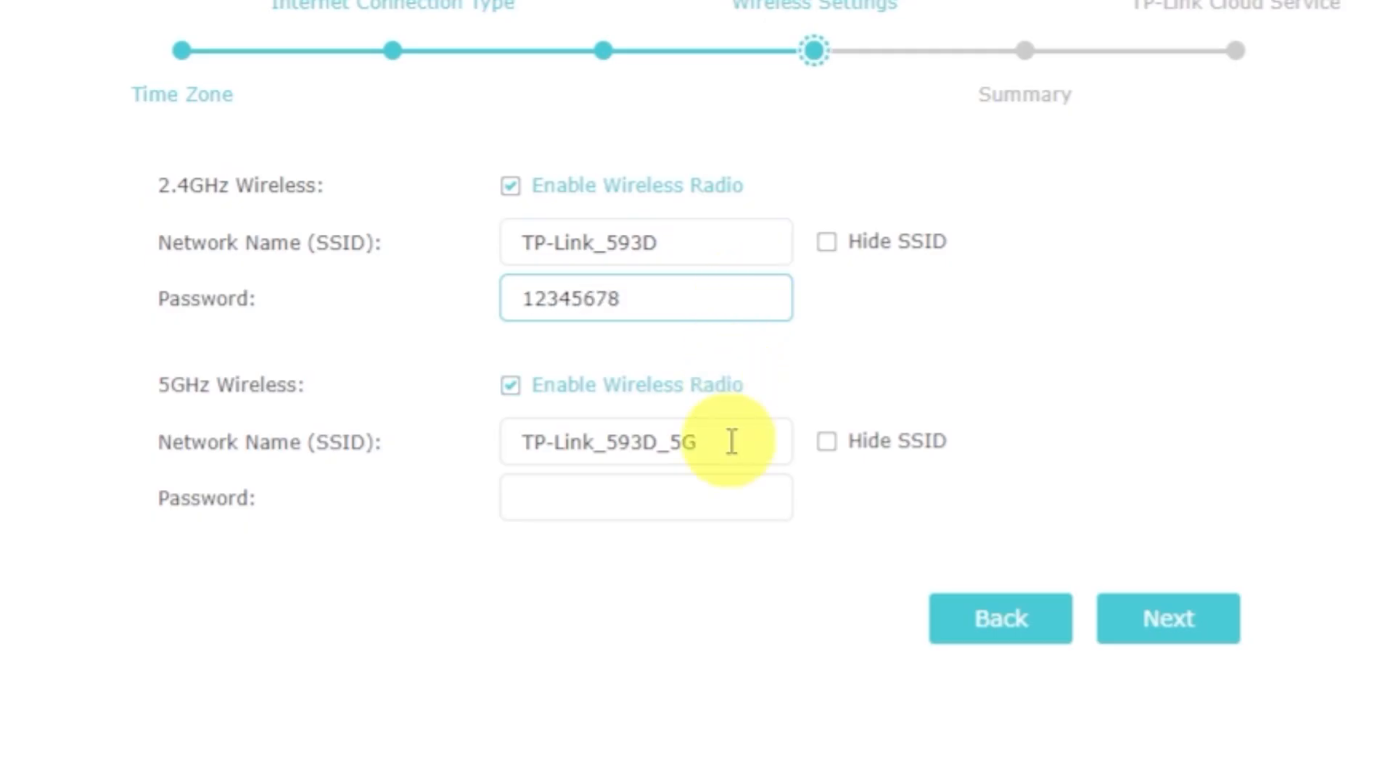
left_click(734, 498)
type("12345678")
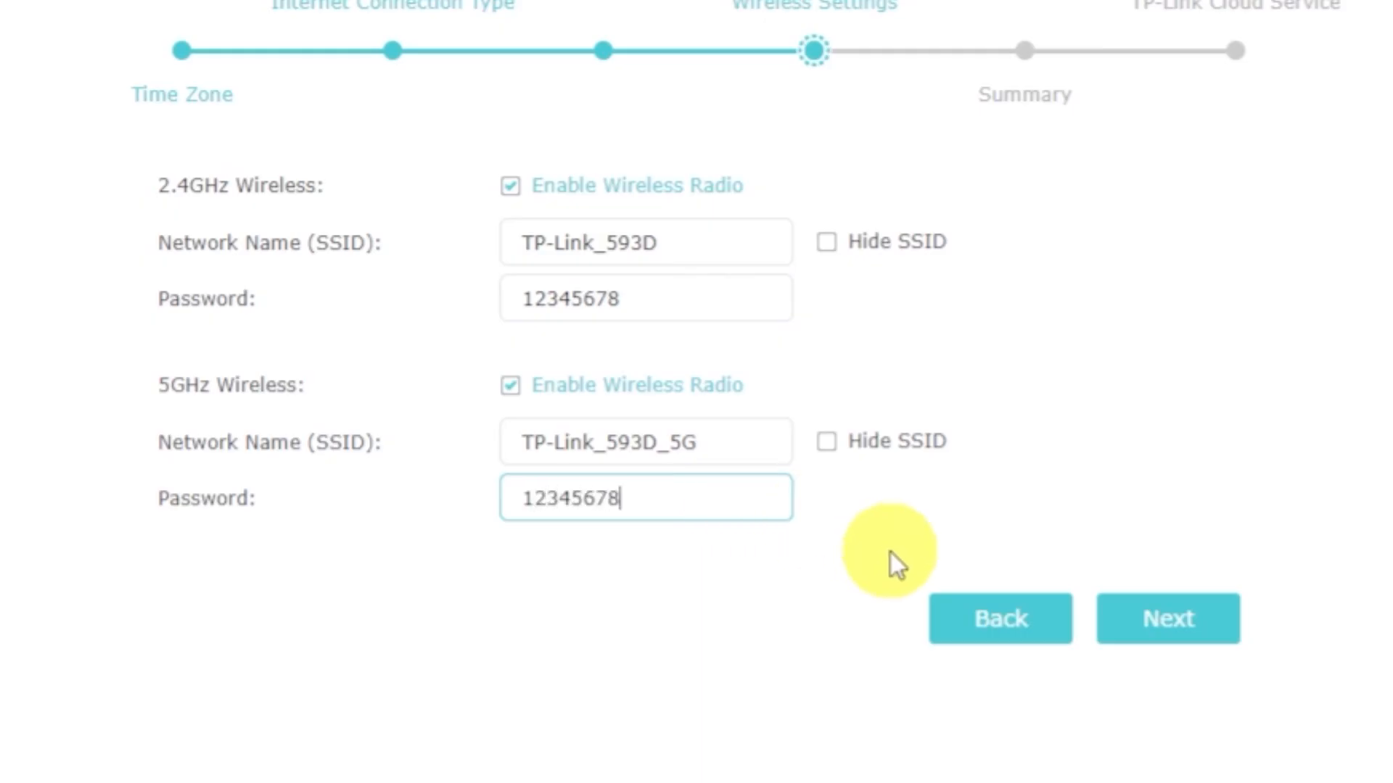
left_click(1144, 628)
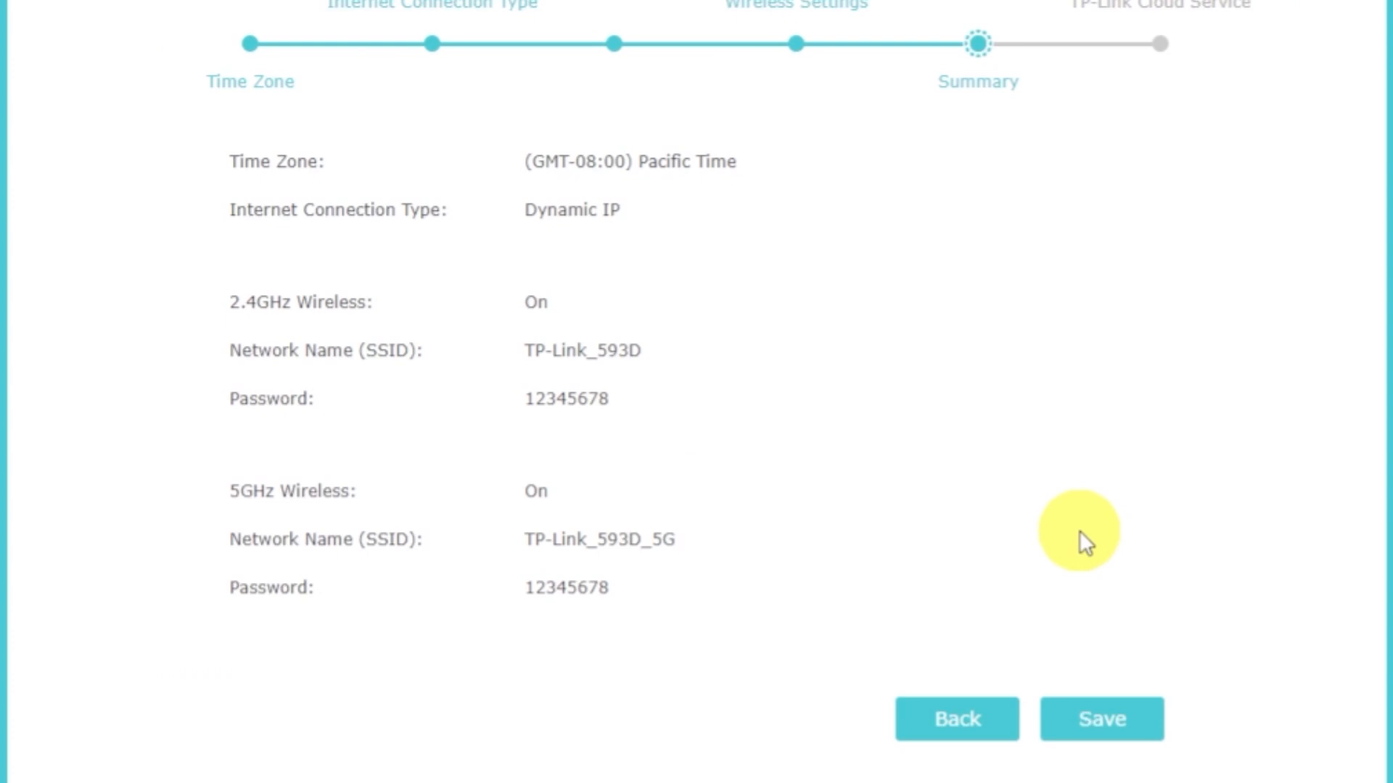
Save the summarized network settings and finish the quick setup without logging in to a TP-Link ID.
left_click(1124, 732)
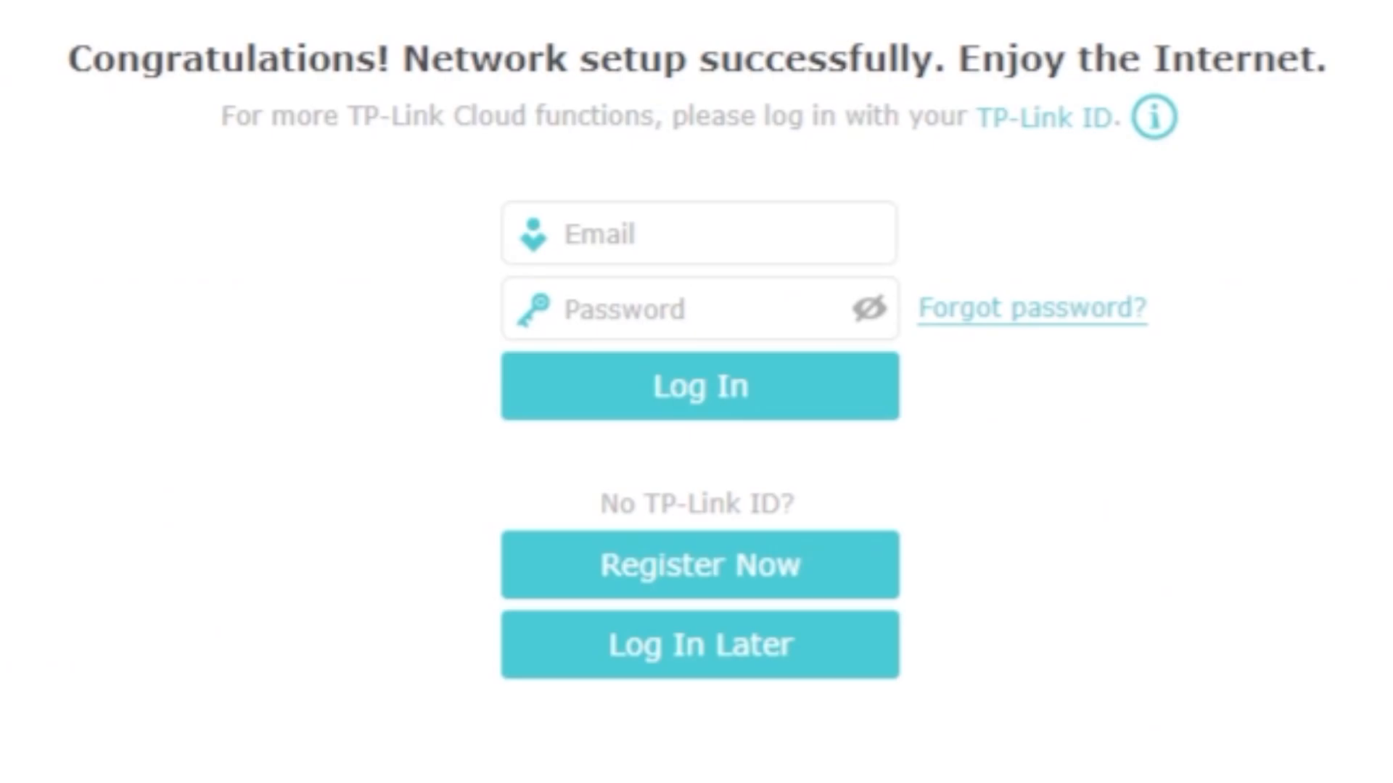
left_click(846, 657)
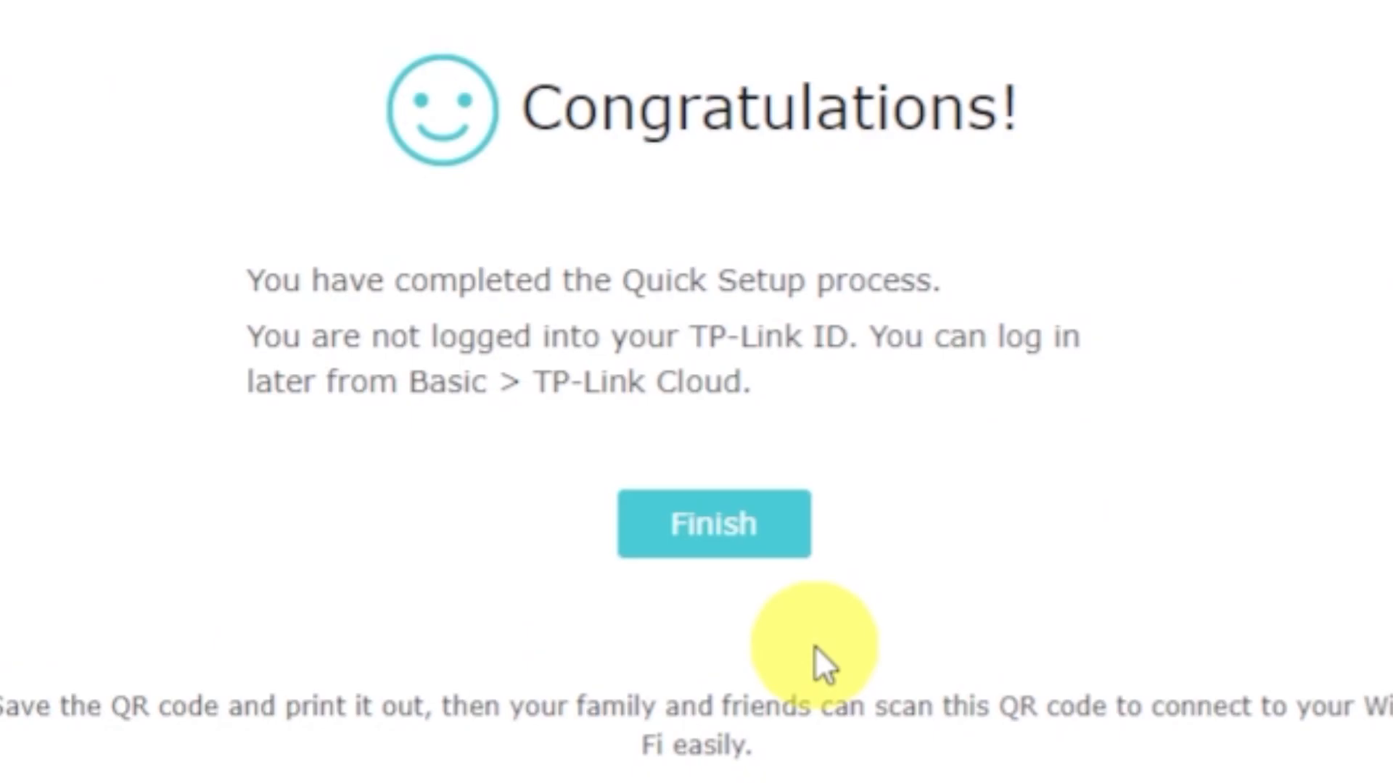
left_click(709, 540)
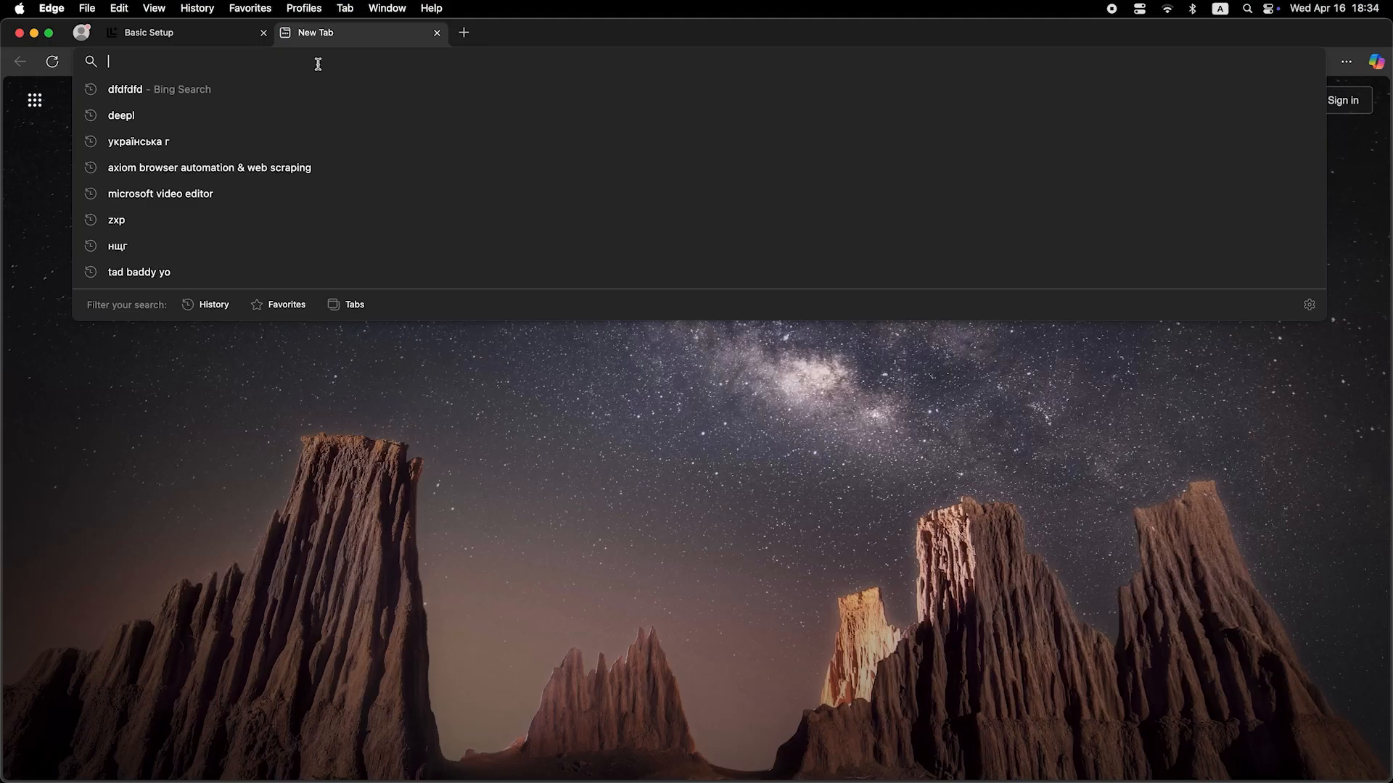
Test the internet connection with a web search for "dfdfdfdf" in Edge.
type("dfdfdfdf")
key("Return")
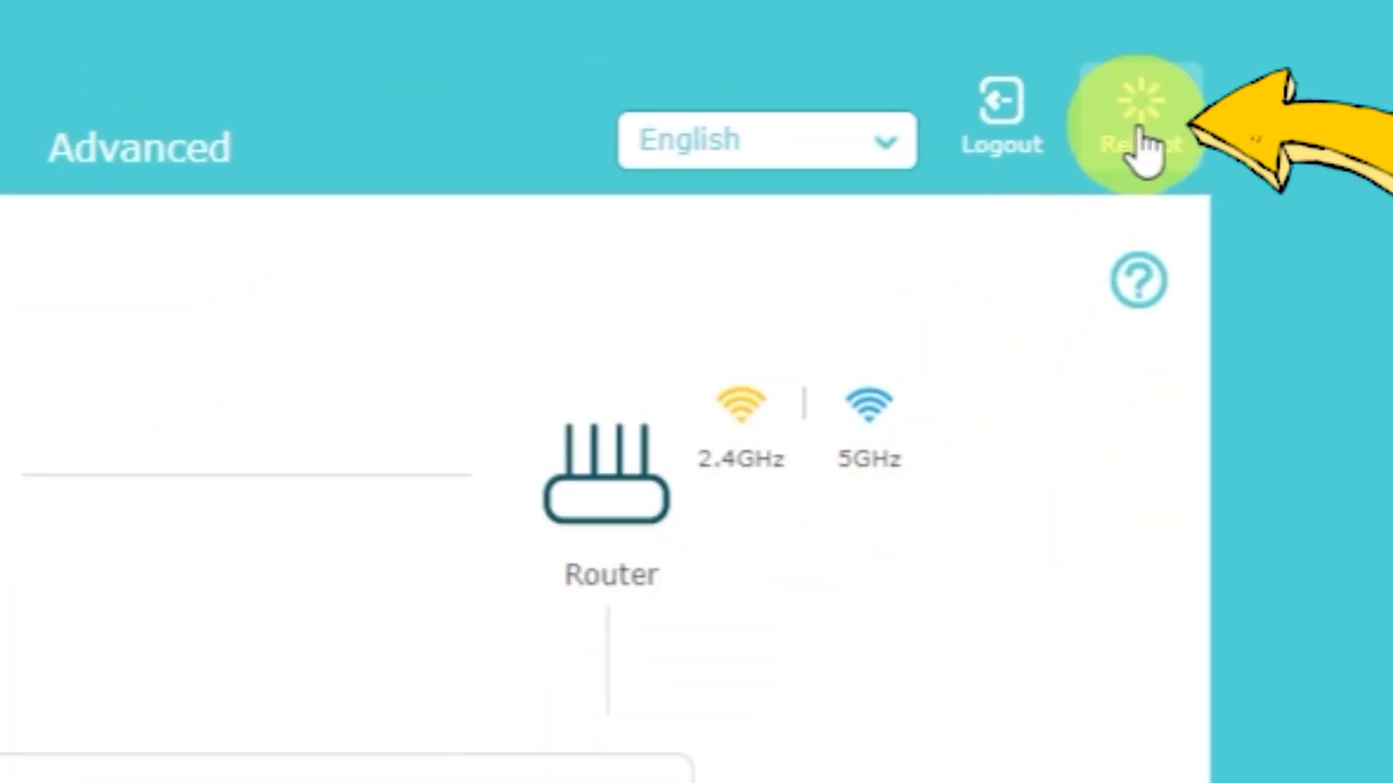
Reboot the router from its web interface and confirm the restart.
left_click(1143, 142)
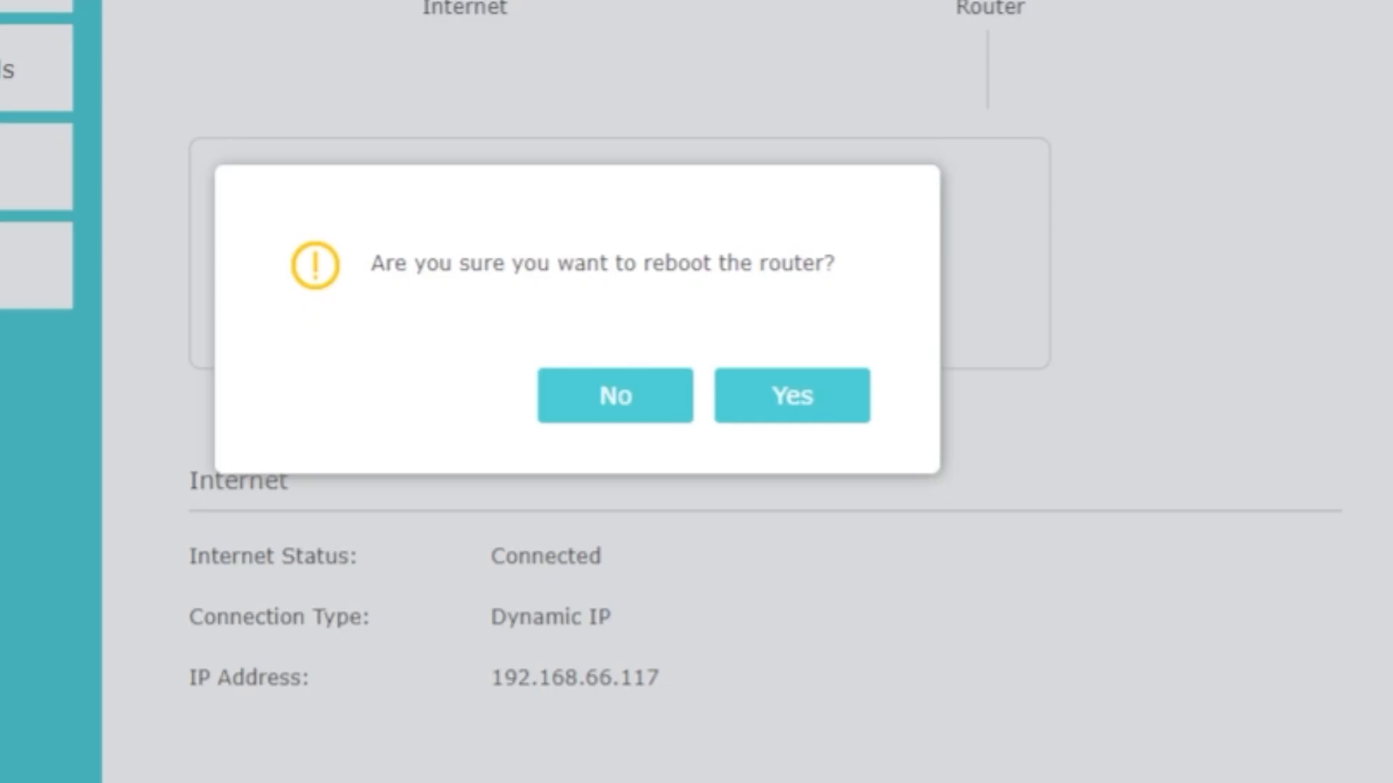
left_click(821, 399)
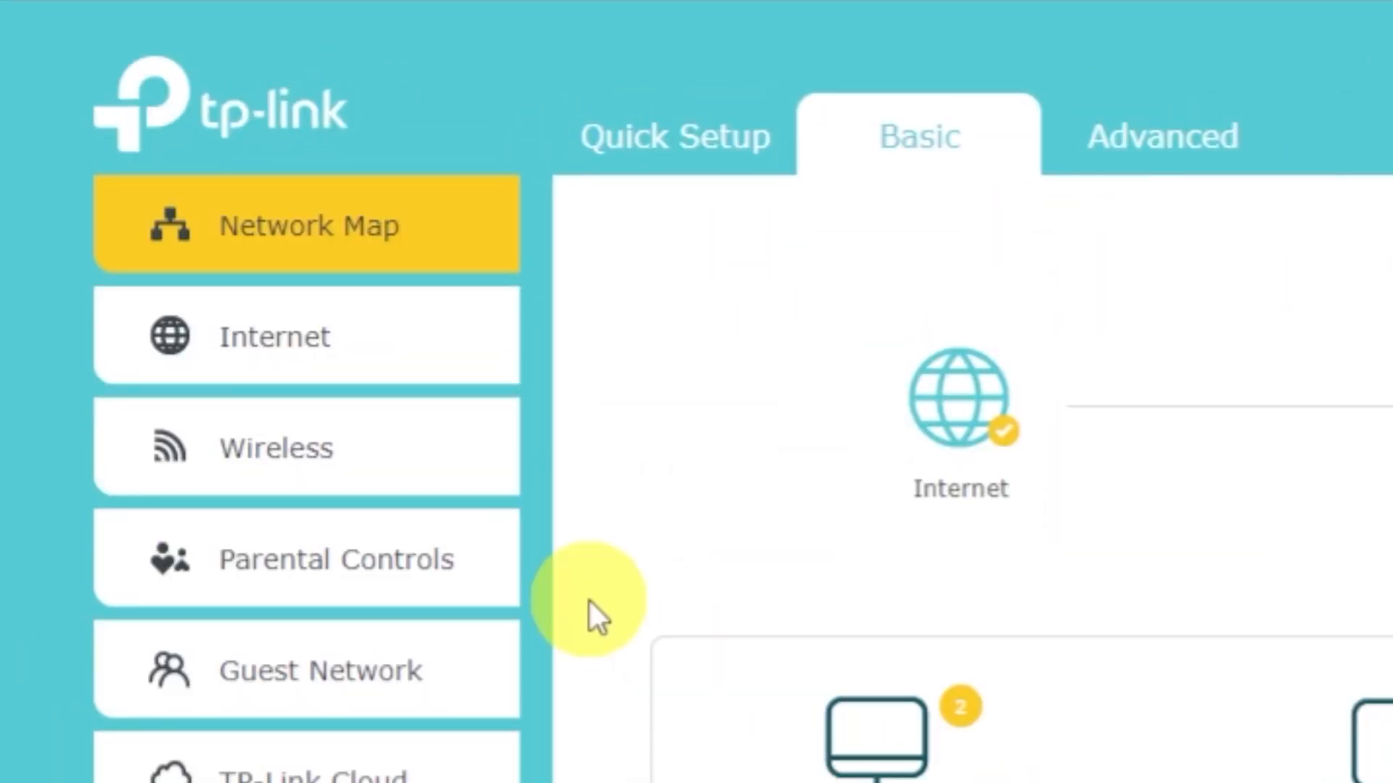
Set the router's internet connection to Clone Current Computer MAC Address and save the change.
left_click(345, 341)
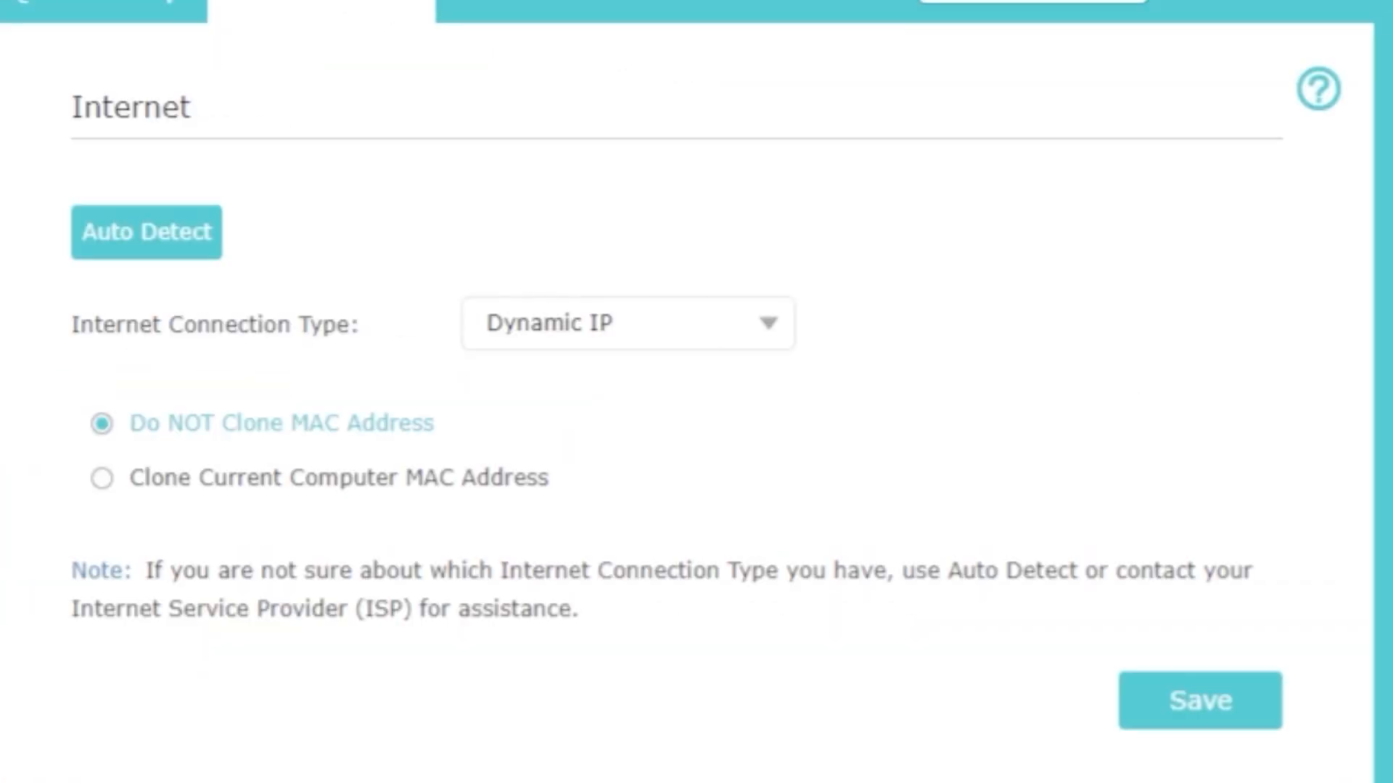
left_click(135, 490)
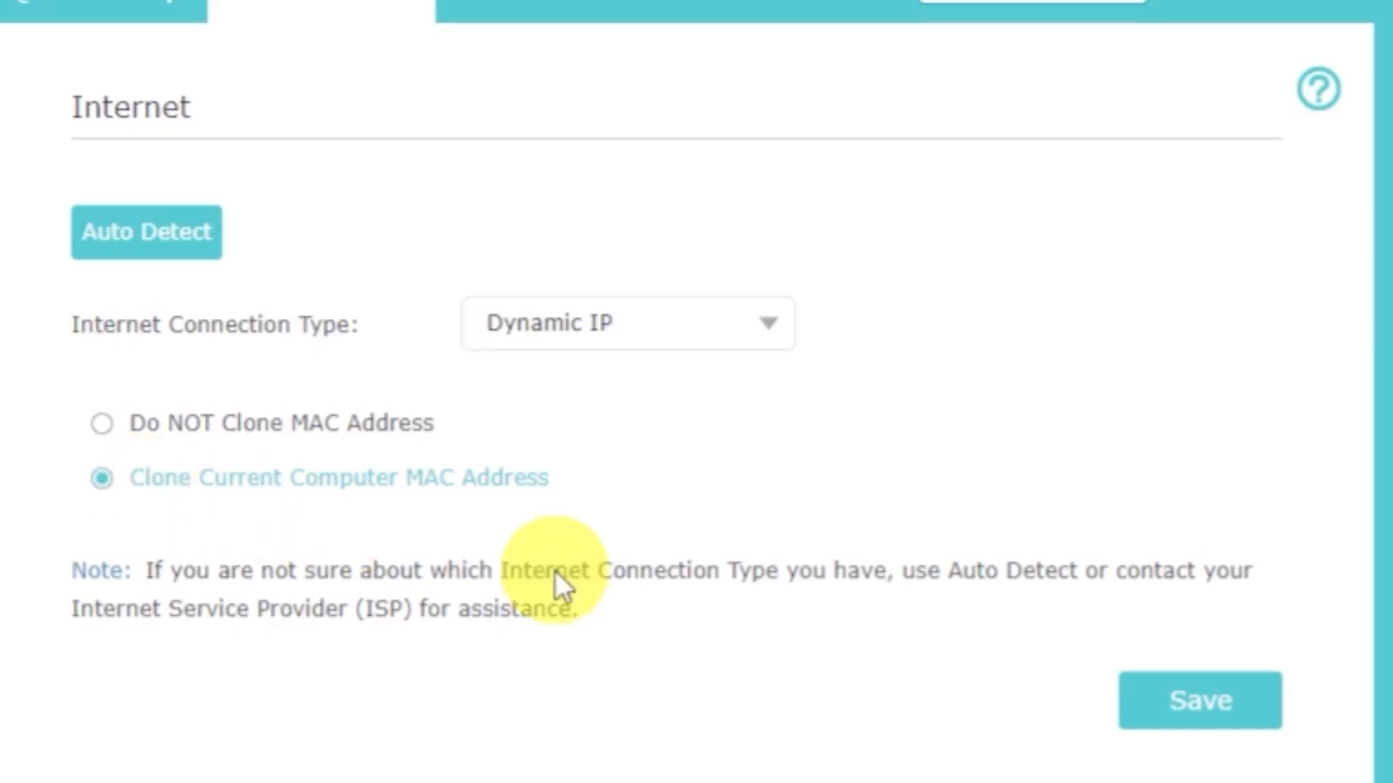
left_click(1184, 720)
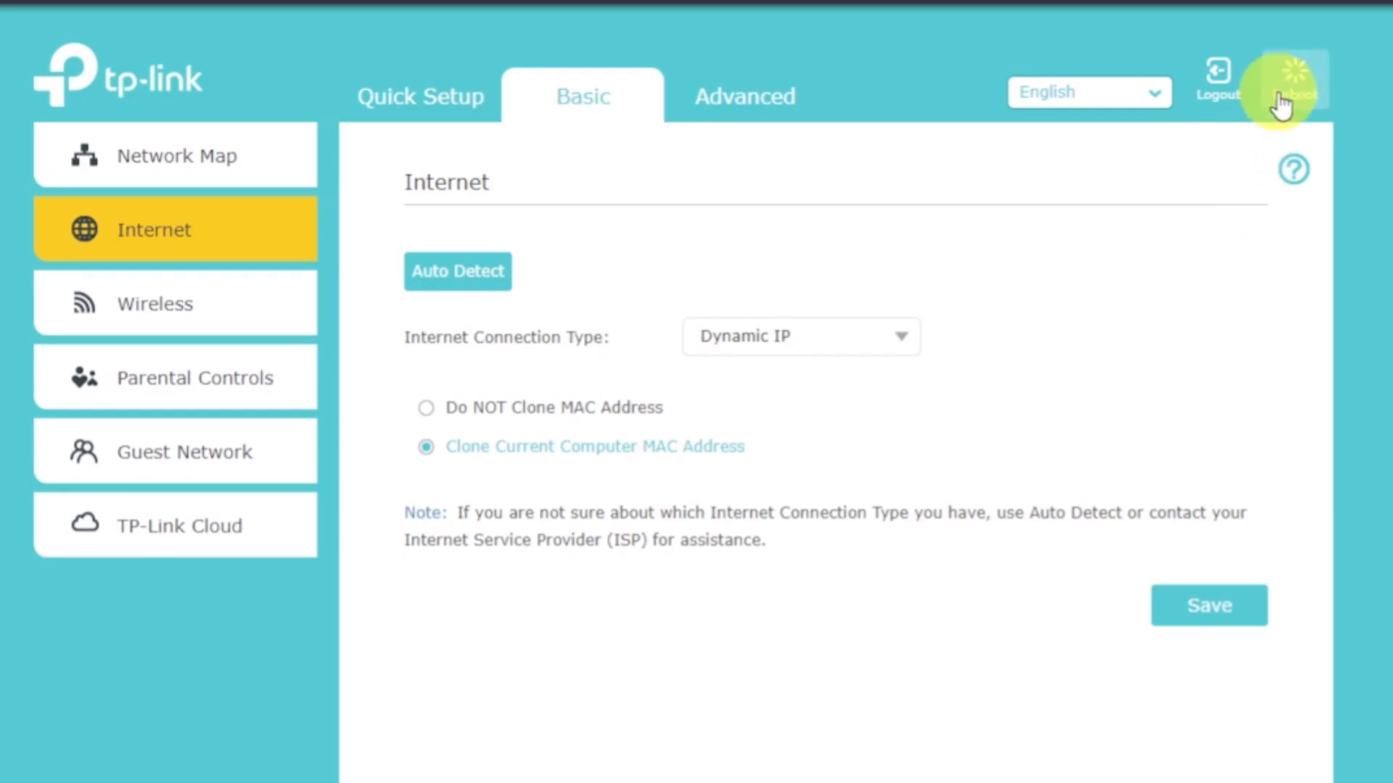
left_click(1293, 79)
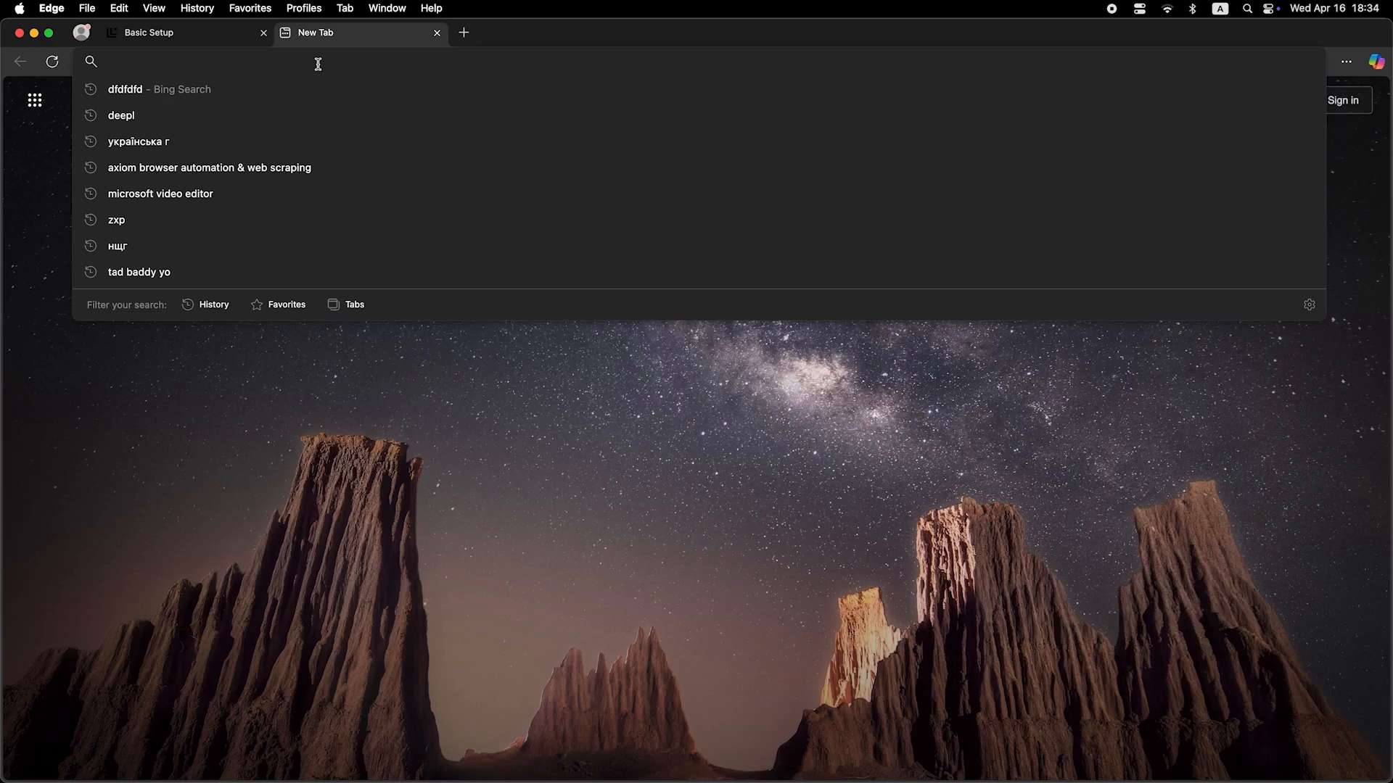
Switch to Edge and search the web for "dfdfdfdf" to recheck internet access.
type("dfdfdfdf")
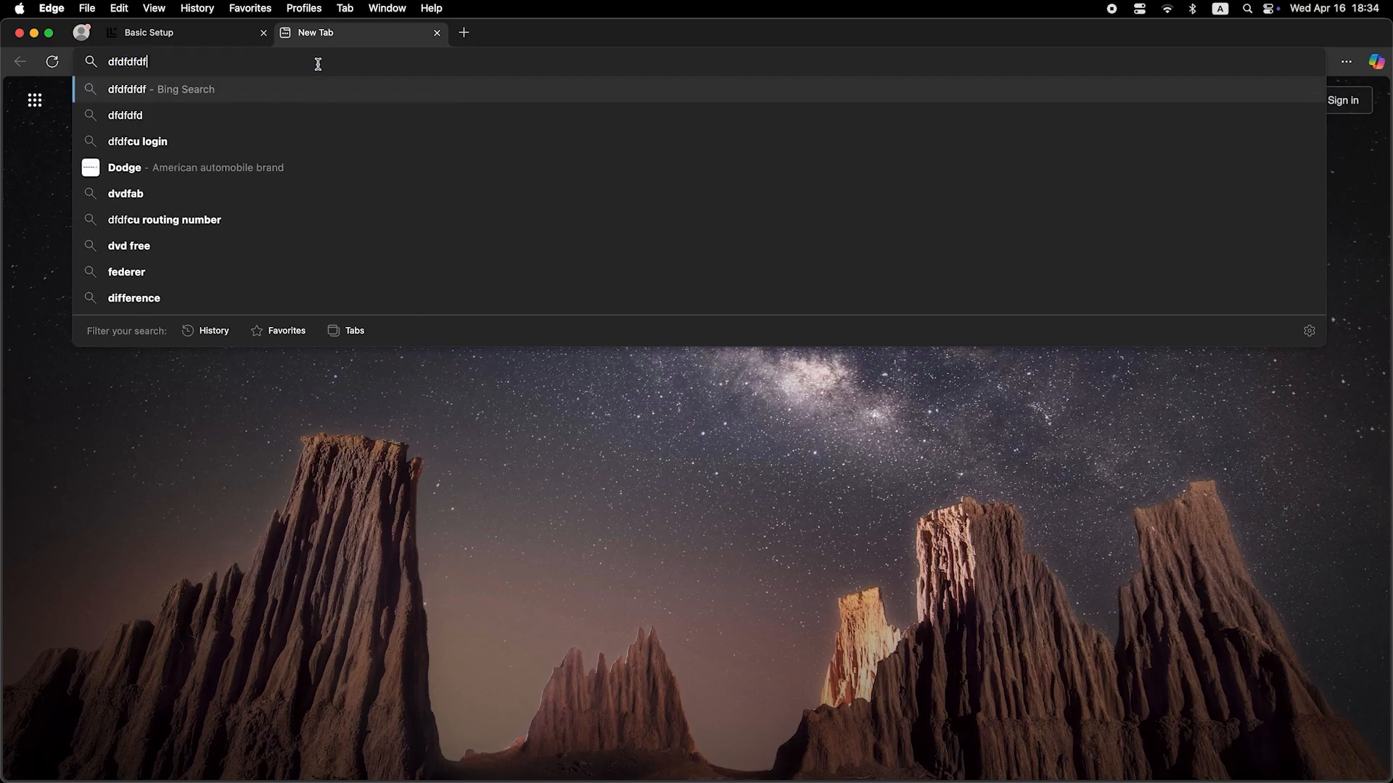
key("Return")
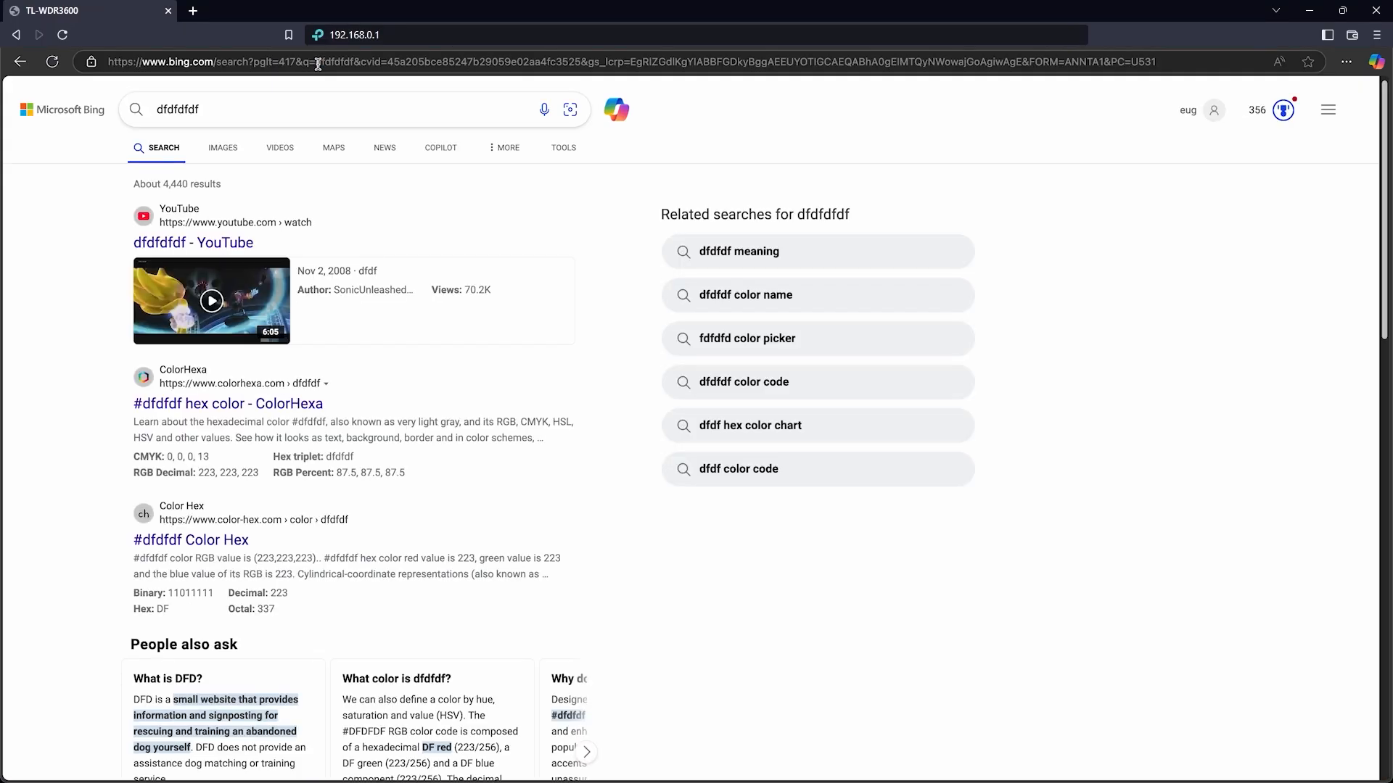